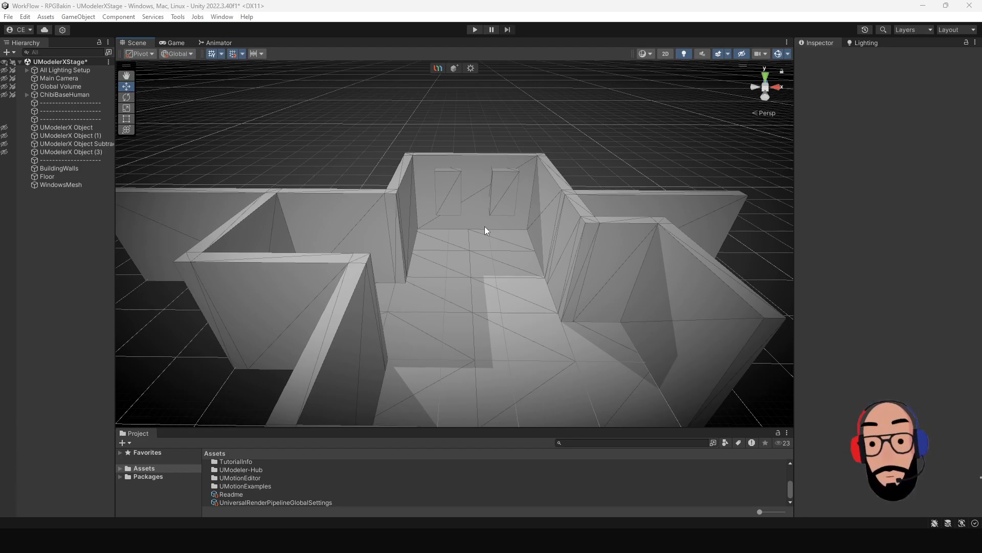
- Examine the BuildingWalls, Floor and WindowsMesh objects to see how the window blocks sit in the back wall
click(450, 183)
key(f)
alt+right_drag(450, 183, 366, 114)
alt+drag(366, 115, 305, 196)
click(294, 241)
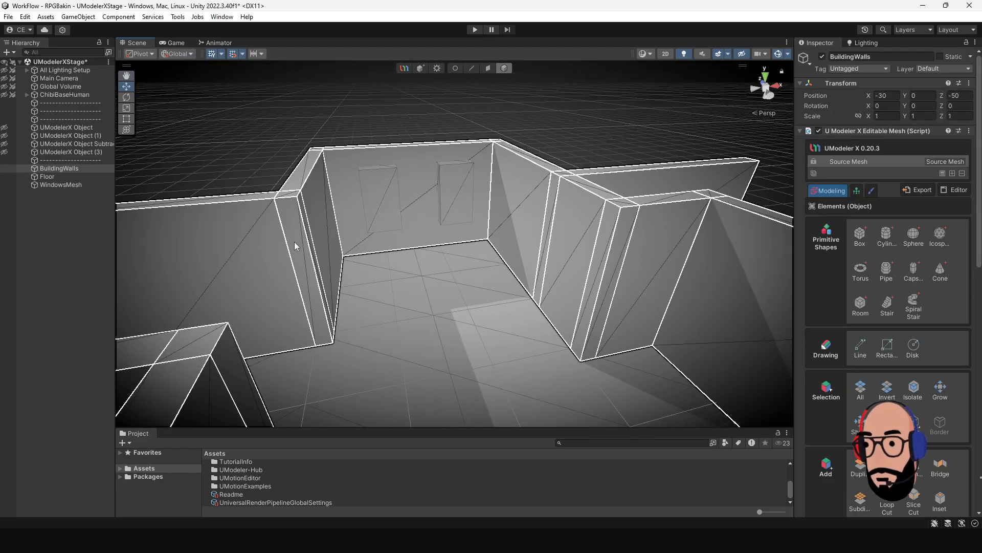
click(434, 323)
click(392, 192)
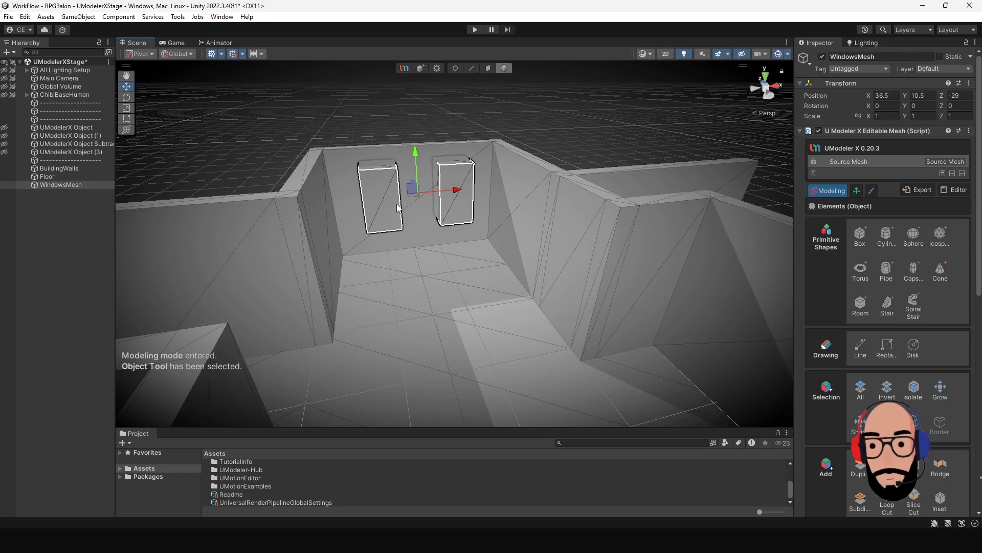
alt+drag(398, 207, 465, 124)
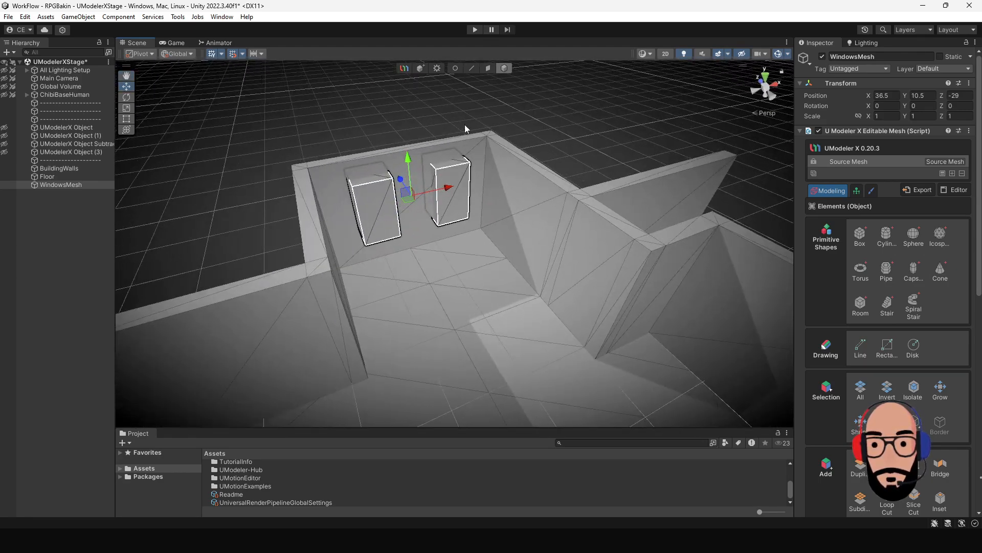
- Create two box objects inside the room in front of the window blocks and combine them into one object
click(508, 86)
click(454, 68)
drag(386, 274, 467, 329)
click(461, 286)
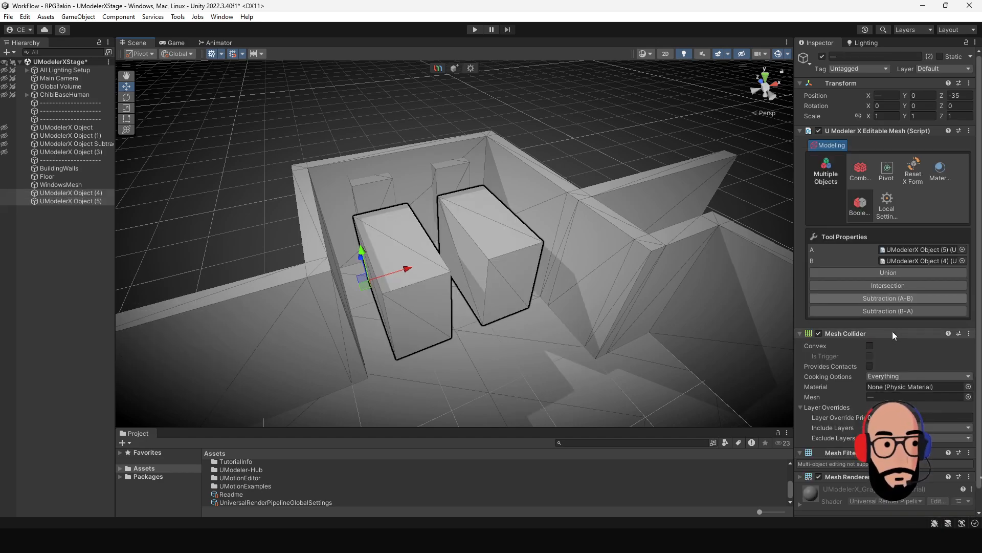
scroll(893, 331, down, 1)
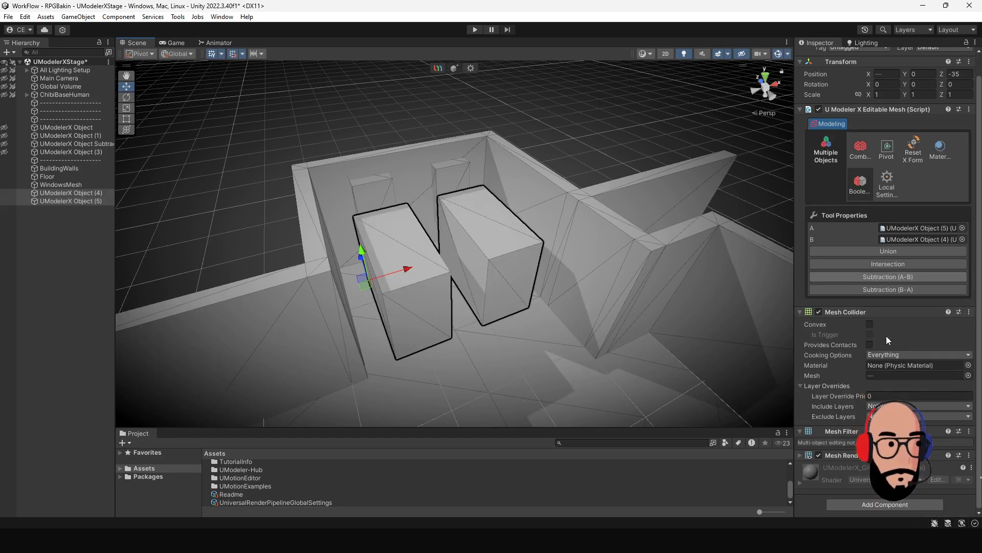
click(861, 149)
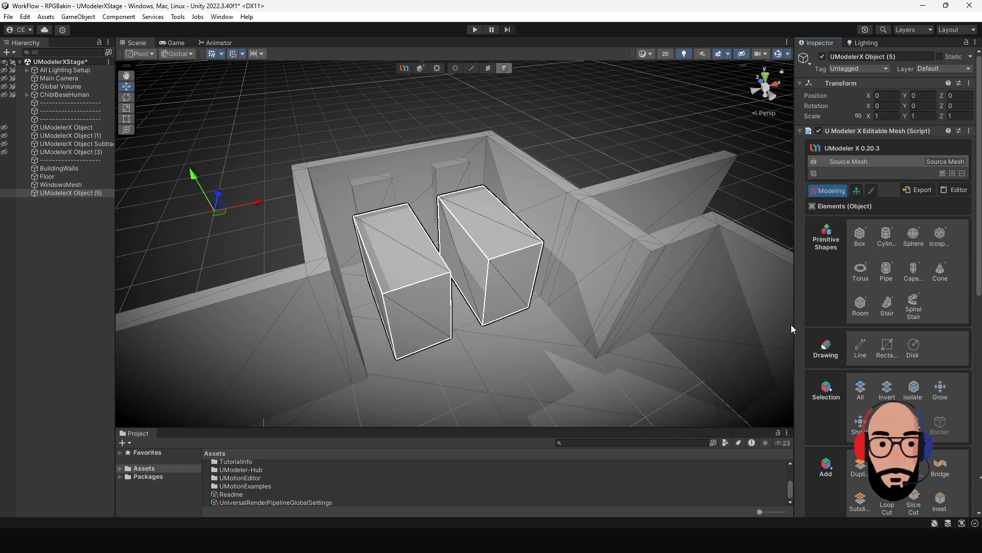
- Move the pivot of the combined boxes to the middle between them
scroll(886, 344, down, 13)
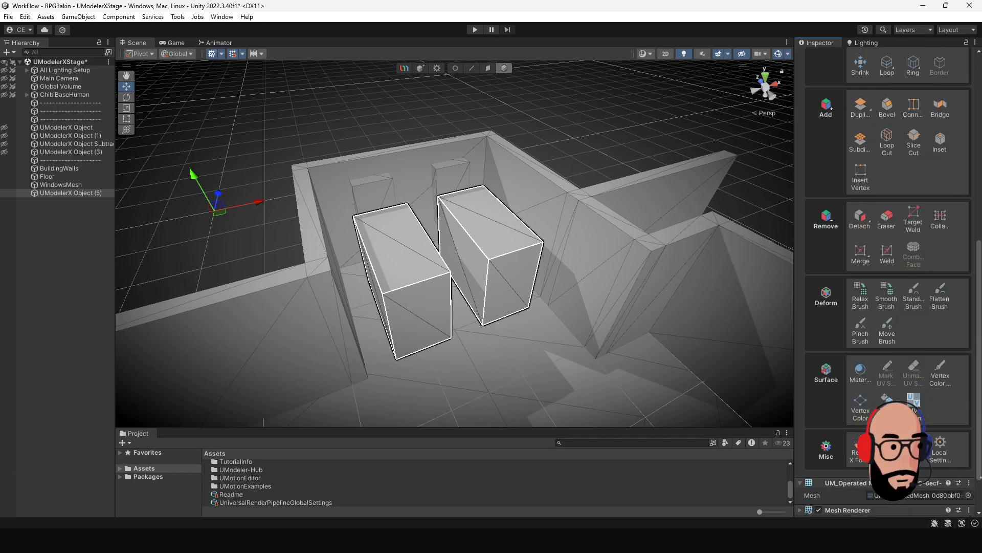
click(888, 449)
click(434, 265)
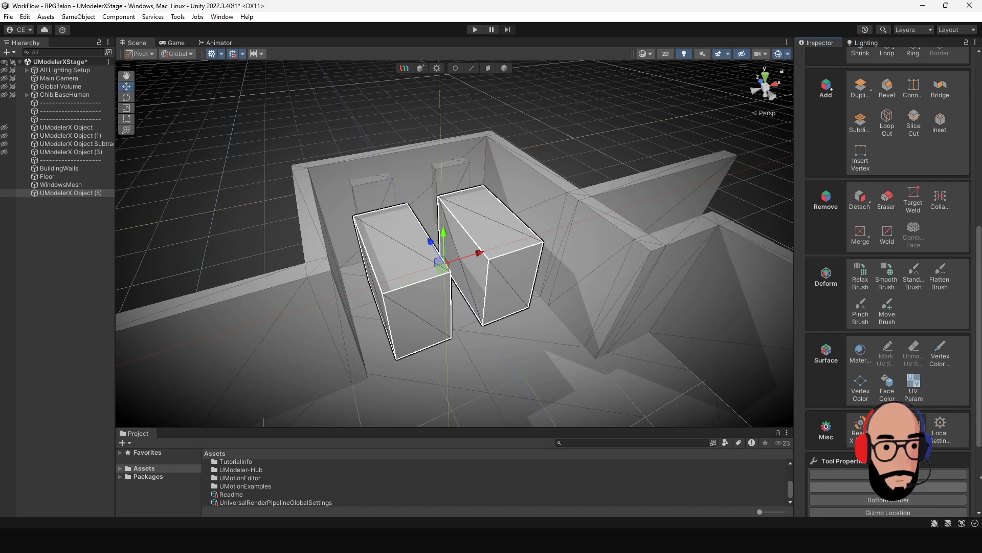
drag(431, 243, 452, 264)
key(Escape)
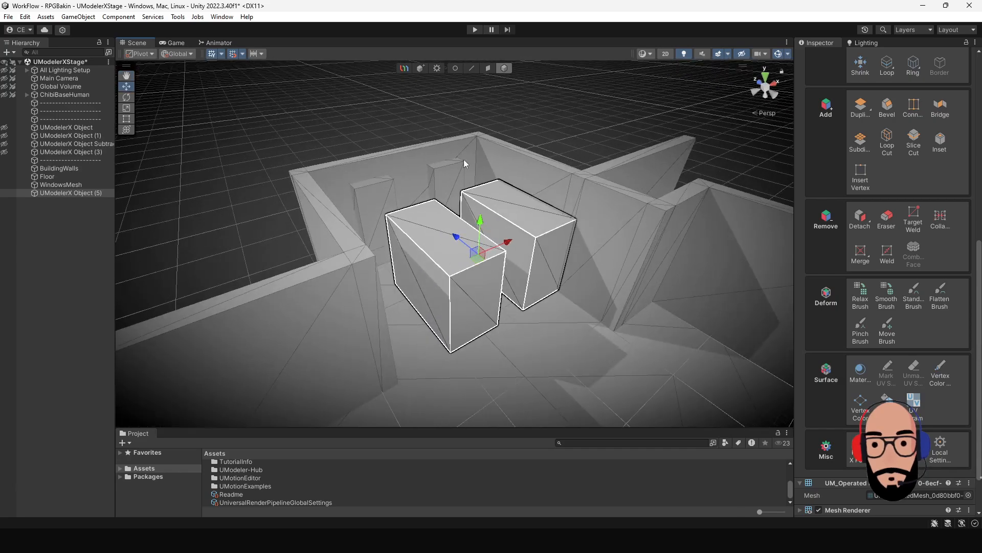
mouse_move(410, 231)
alt+mouse_down()
mouse_move(553, 240)
mouse_move(425, 232)
alt+mouse_up()
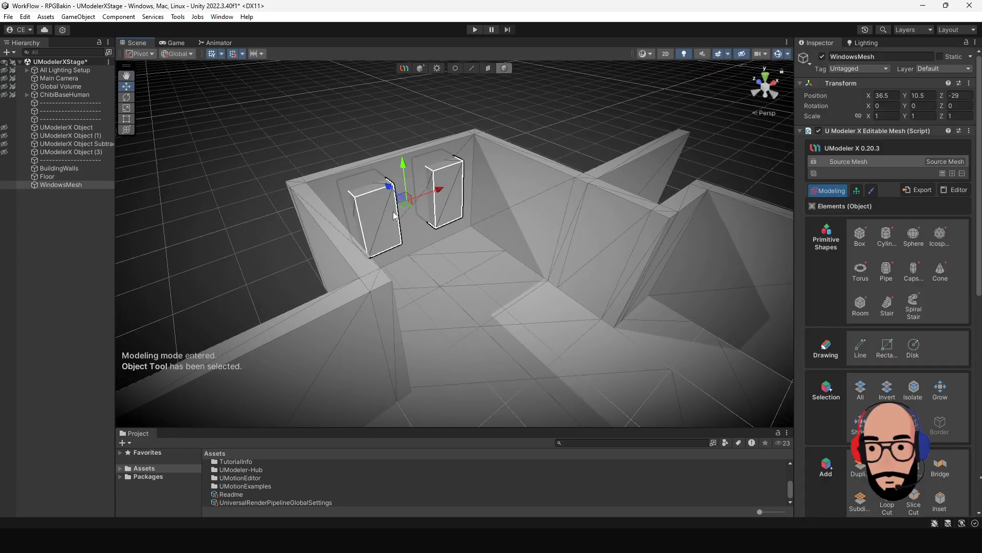
- Subtract WindowsMesh from BuildingWalls with the Boolean Subtraction (A-B) operation
key(f)
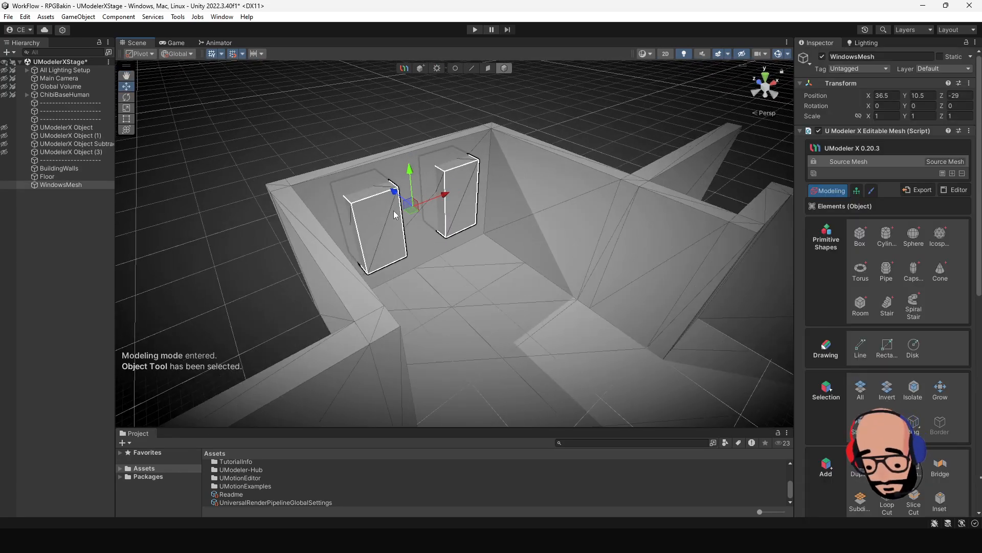
alt+drag(504, 283, 441, 217)
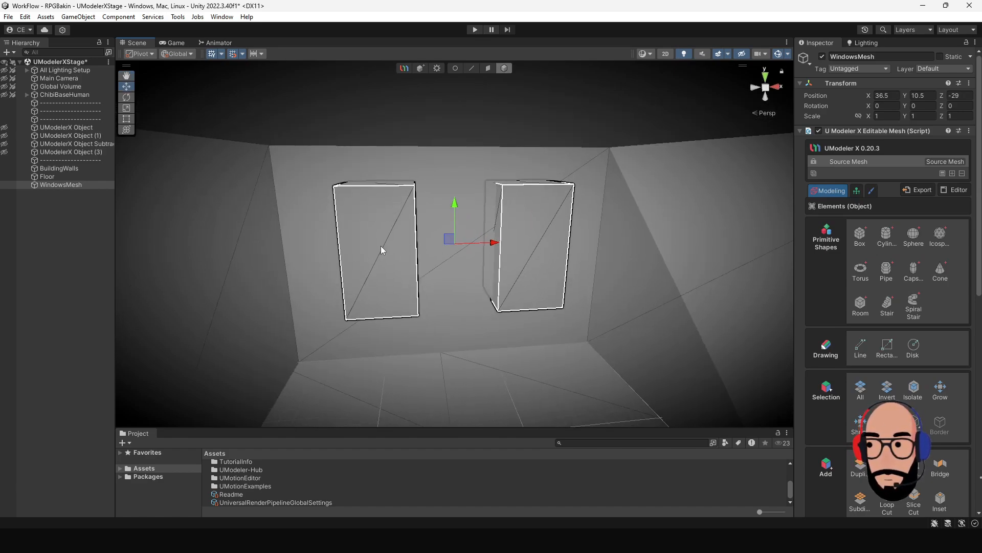
alt+drag(382, 251, 430, 250)
click(323, 187)
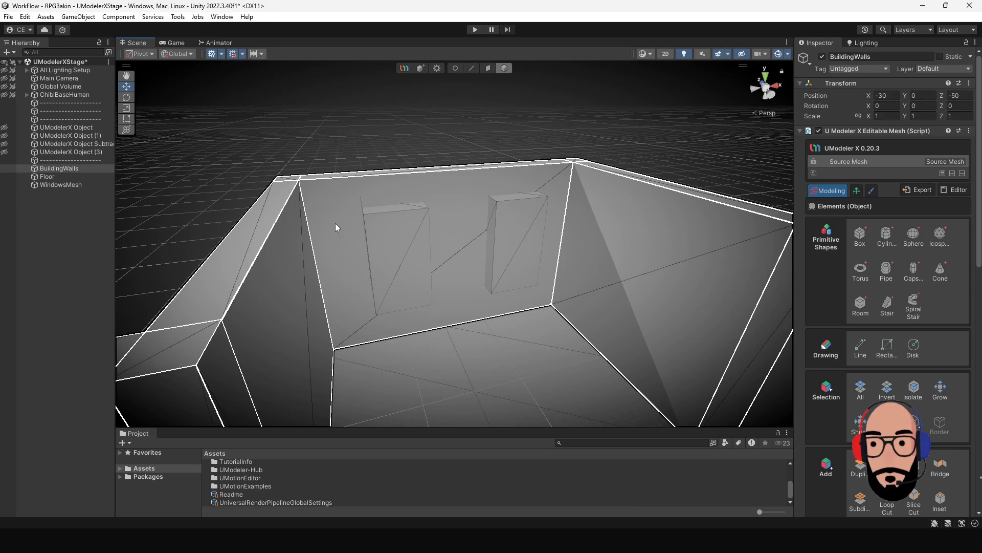
alt+drag(336, 223, 448, 250)
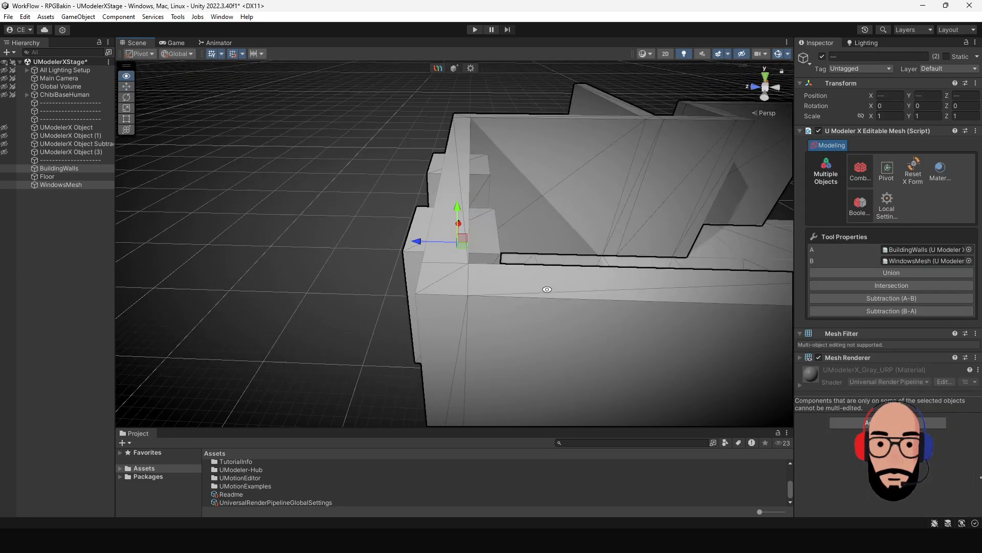
alt+drag(546, 290, 363, 265)
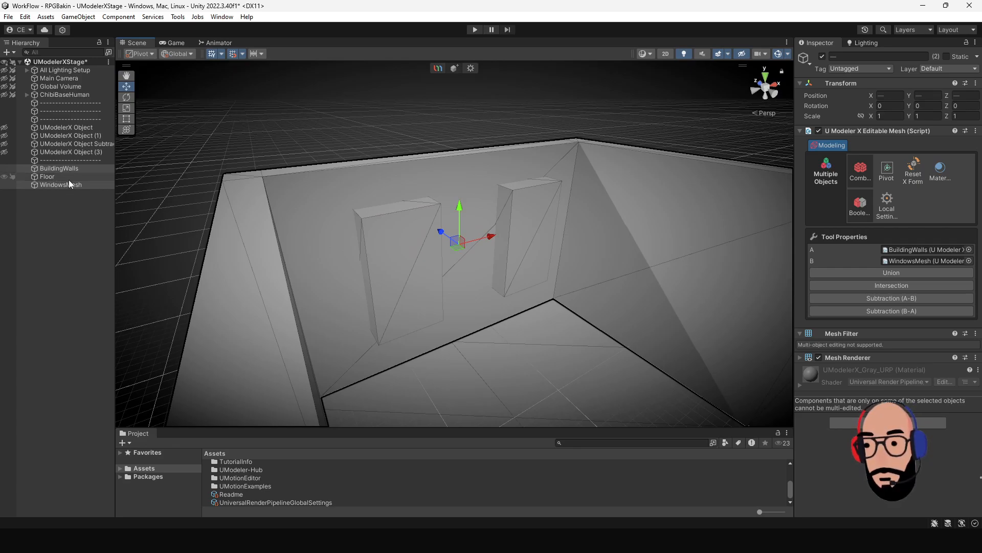
mouse_move(351, 228)
alt+mouse_down()
mouse_move(397, 217)
mouse_move(366, 228)
alt+mouse_up()
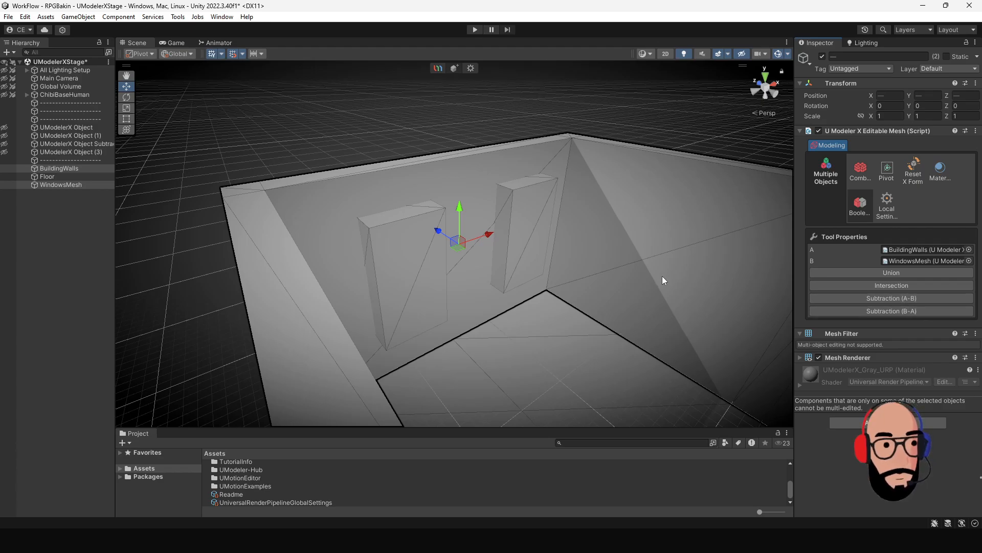
scroll(642, 278, up, 2)
scroll(642, 277, down, 1)
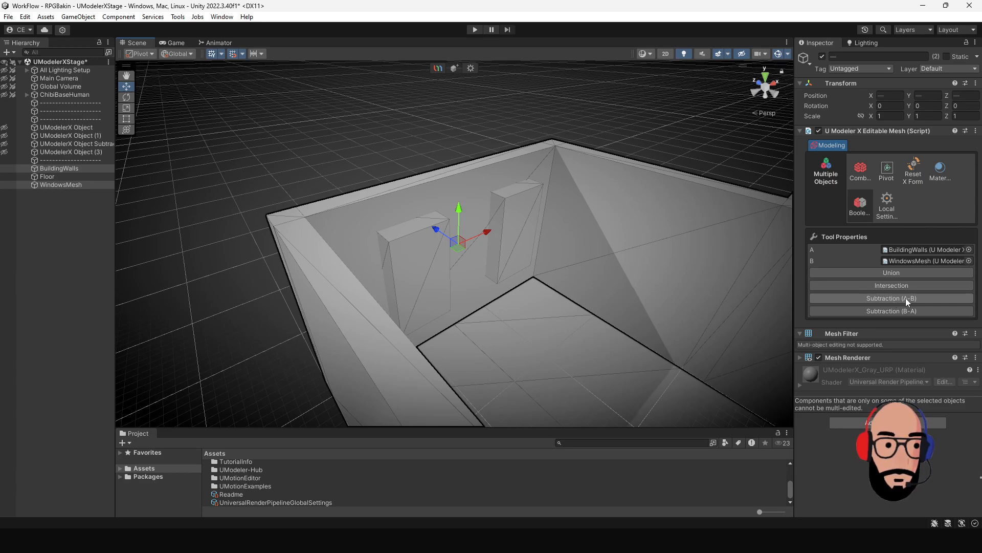
click(873, 299)
alt+drag(589, 263, 455, 214)
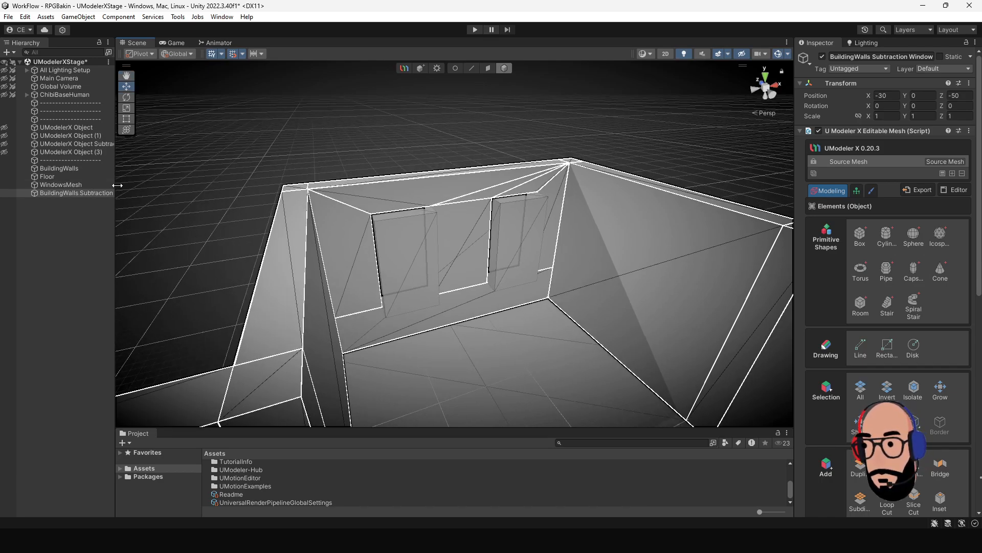
- Widen the Hierarchy, hide BuildingWalls and WindowsMesh in the scene, and select the subtracted wall mesh
drag(115, 186, 153, 192)
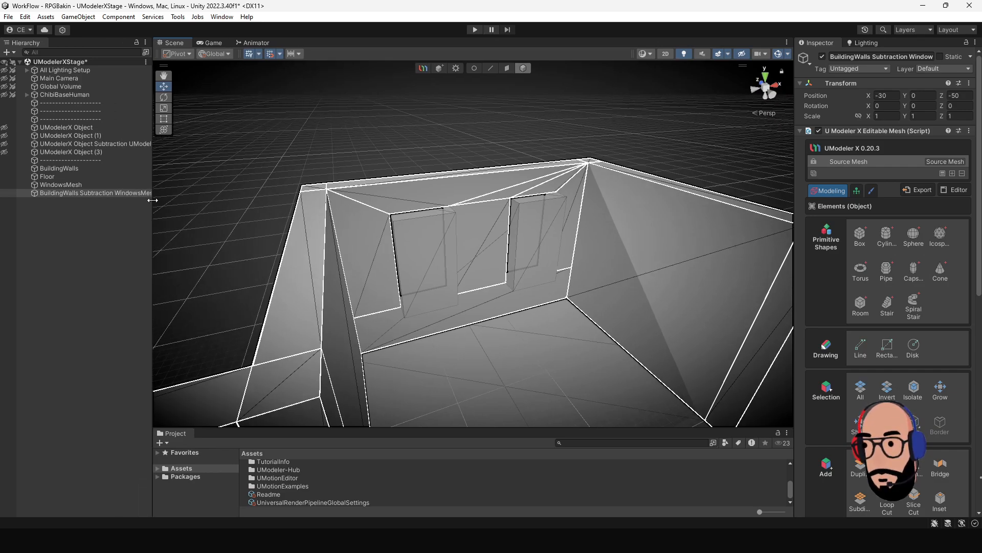
drag(153, 201, 173, 200)
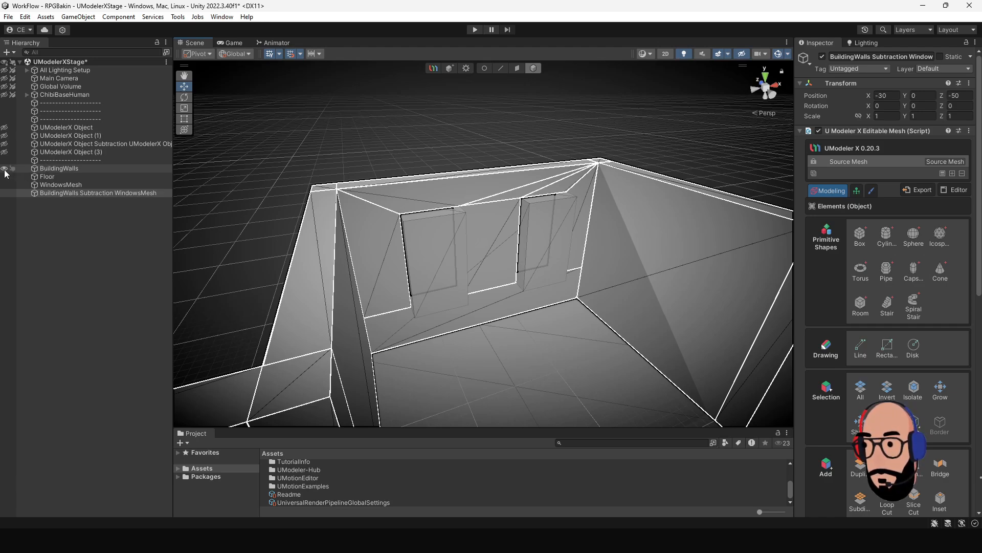
click(63, 170)
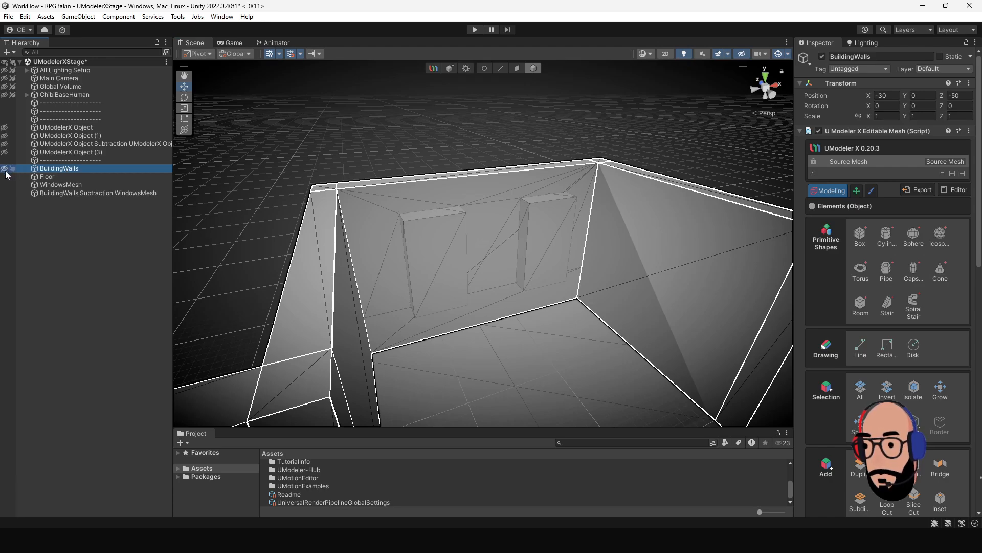
click(57, 185)
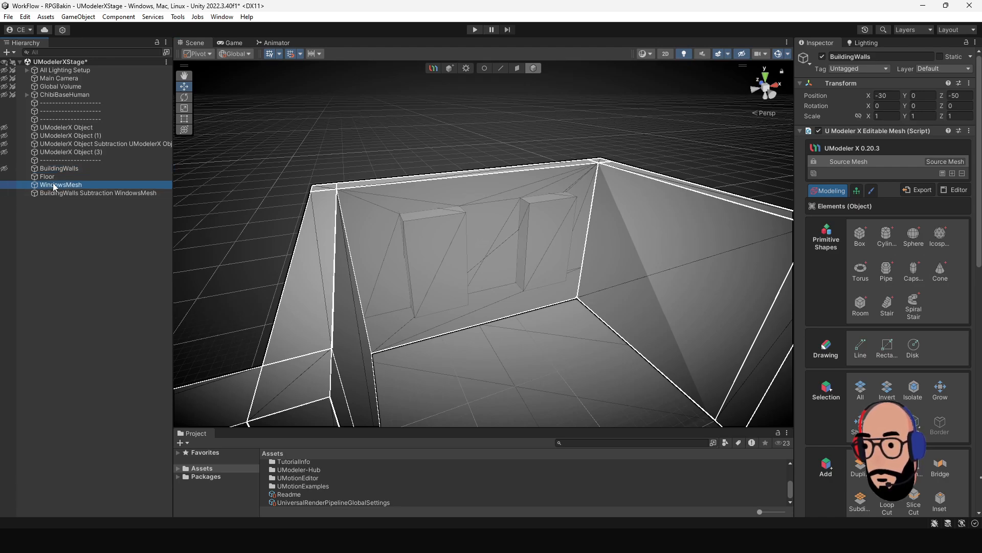
click(4, 185)
click(225, 246)
- Change the scene view's shading mode to Shaded
scroll(472, 290, up, 3)
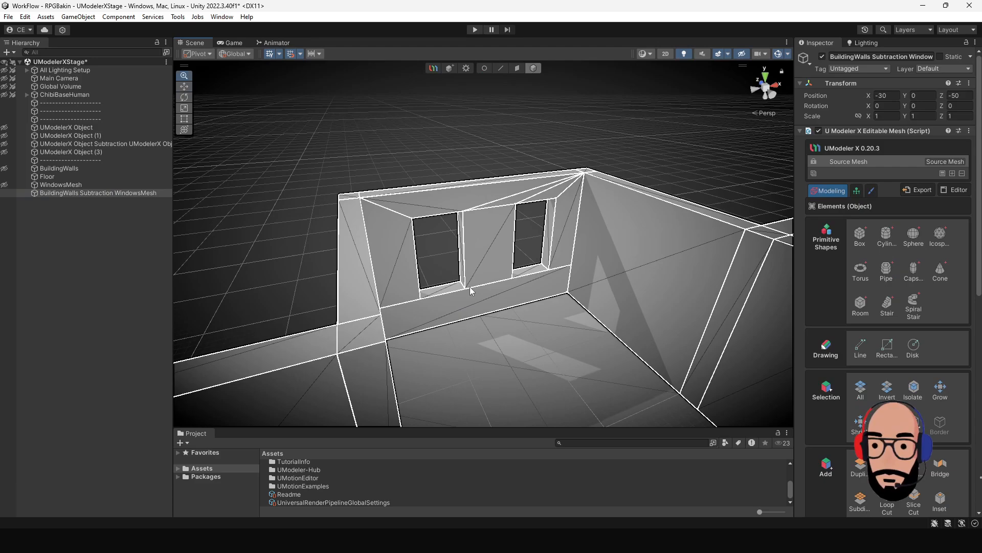
alt+drag(478, 287, 453, 262)
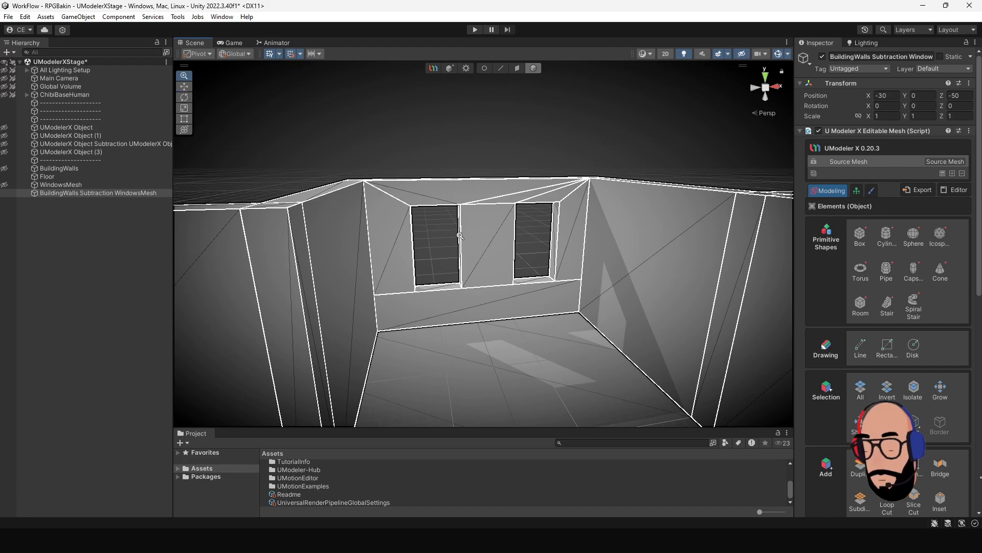
alt+drag(453, 259, 447, 258)
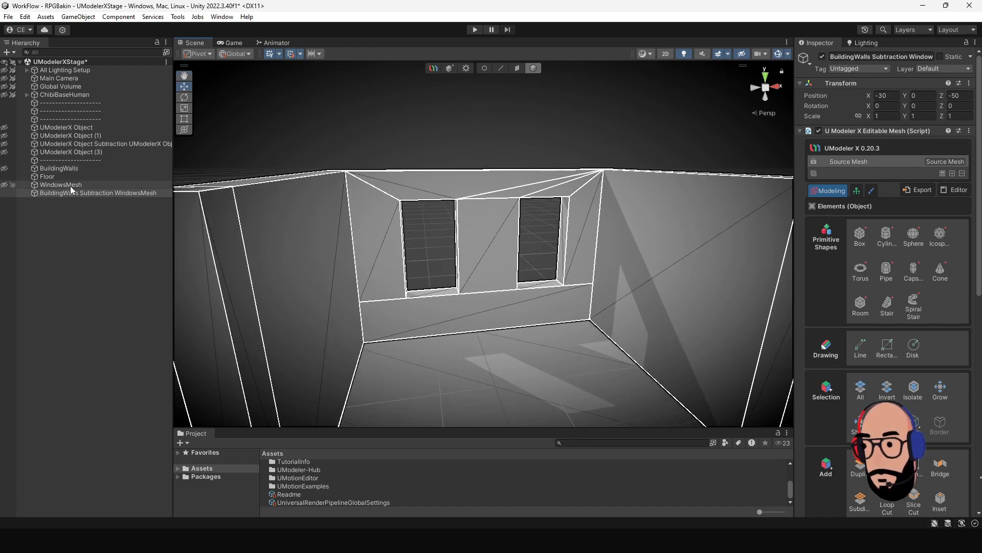
key(f)
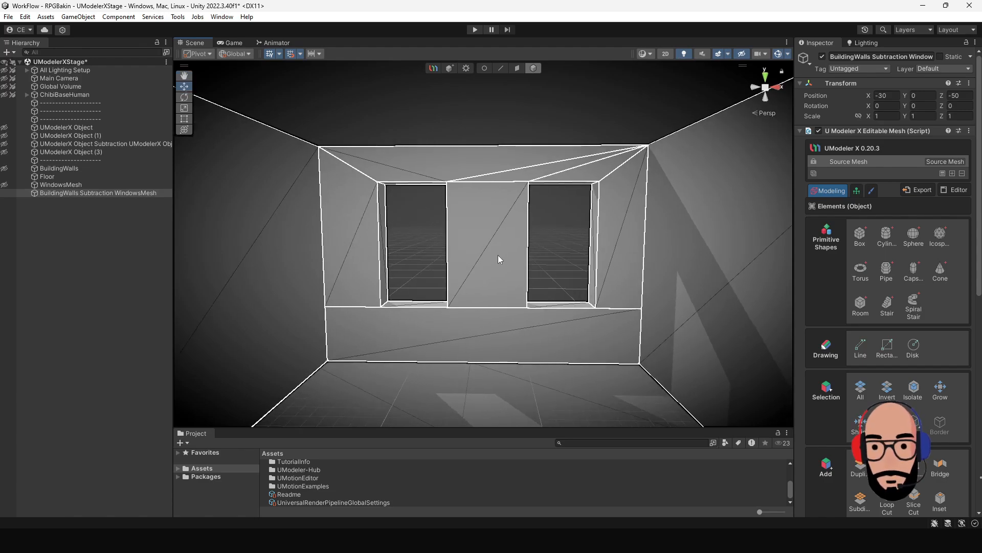
alt+drag(415, 199, 436, 228)
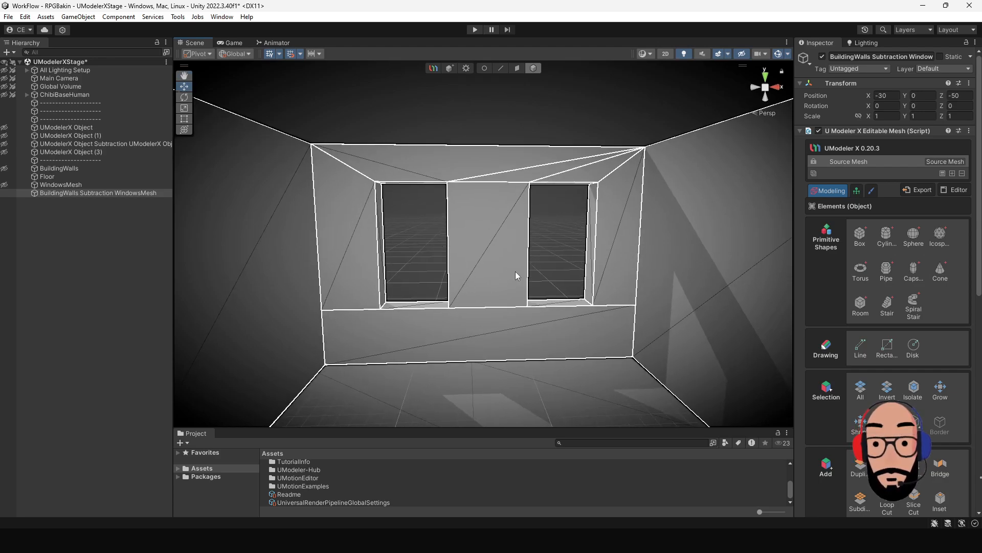
click(647, 54)
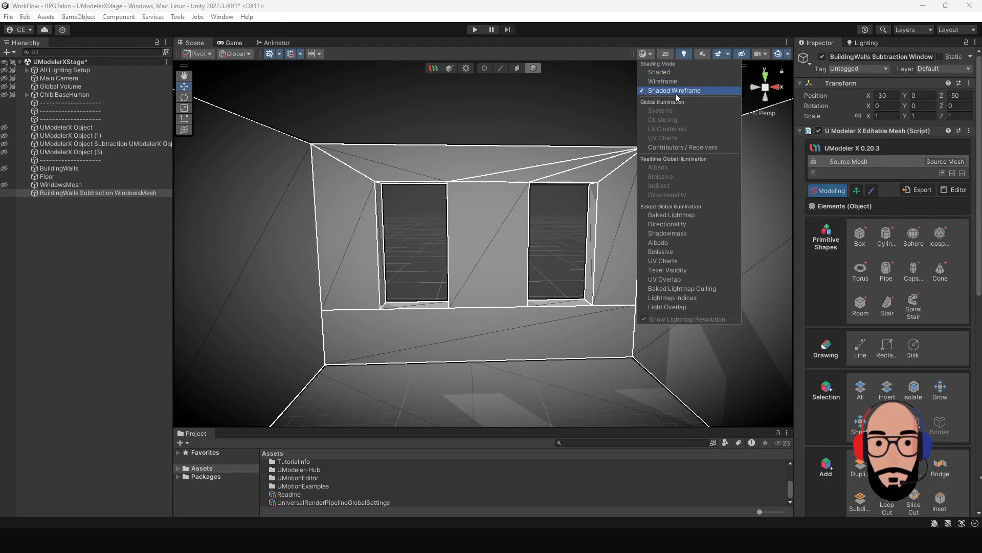
click(664, 75)
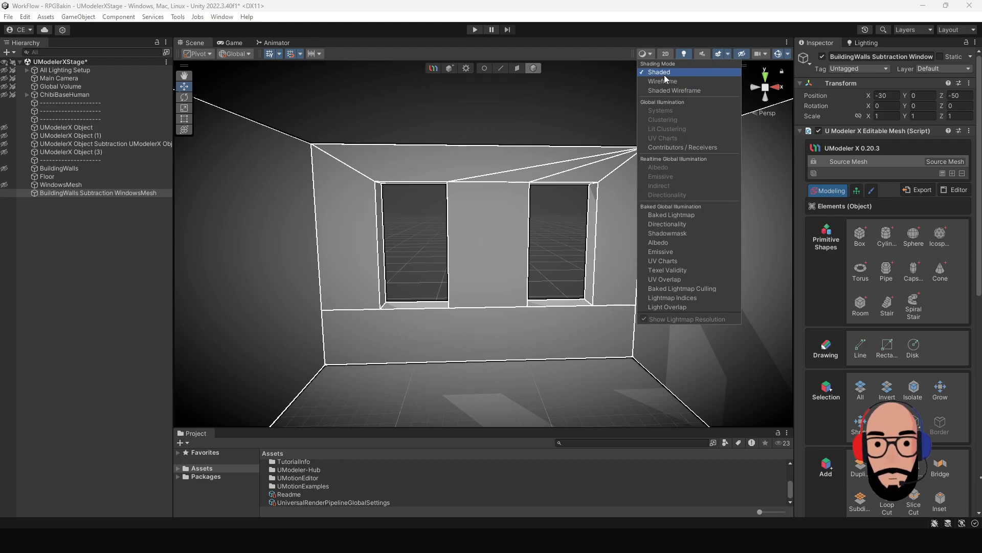
mouse_move(550, 193)
alt+mouse_down()
mouse_move(524, 174)
mouse_move(669, 198)
mouse_move(533, 214)
alt+mouse_up()
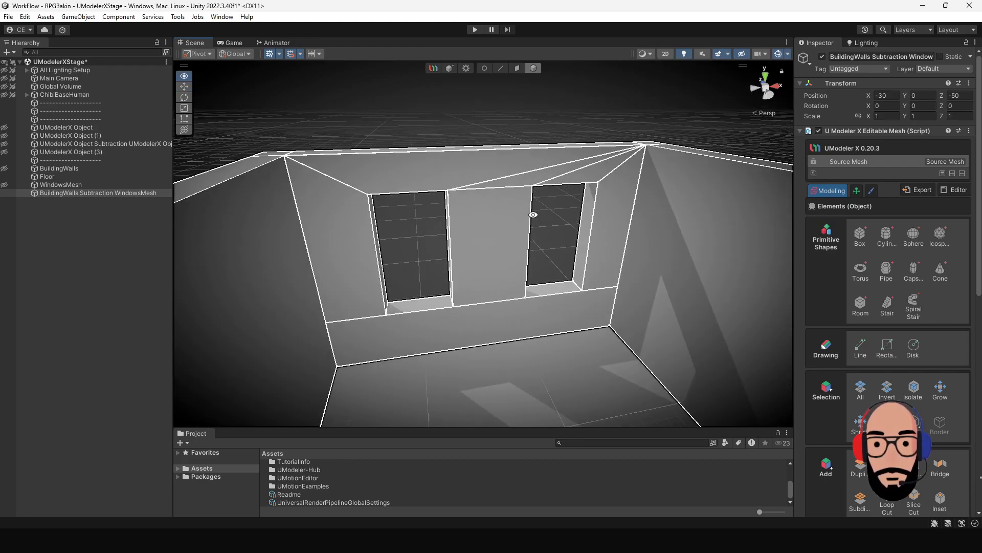
- Switch to vertex editing and try moving the lower inner corner vertices of the right window opening
click(488, 70)
alt+middle_drag(522, 244, 471, 210)
alt+right_drag(472, 210, 469, 263)
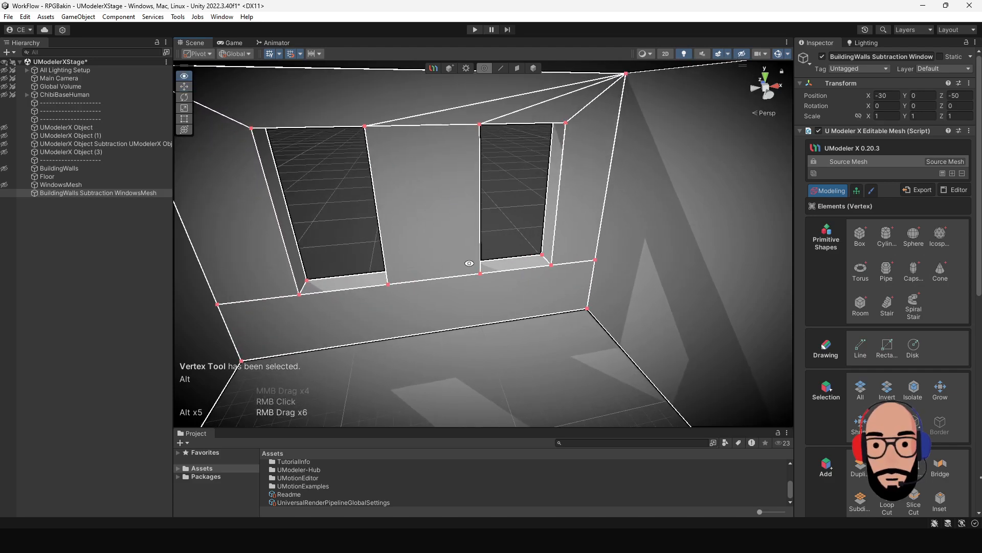
click(480, 274)
alt+drag(480, 274, 486, 226)
click(488, 266)
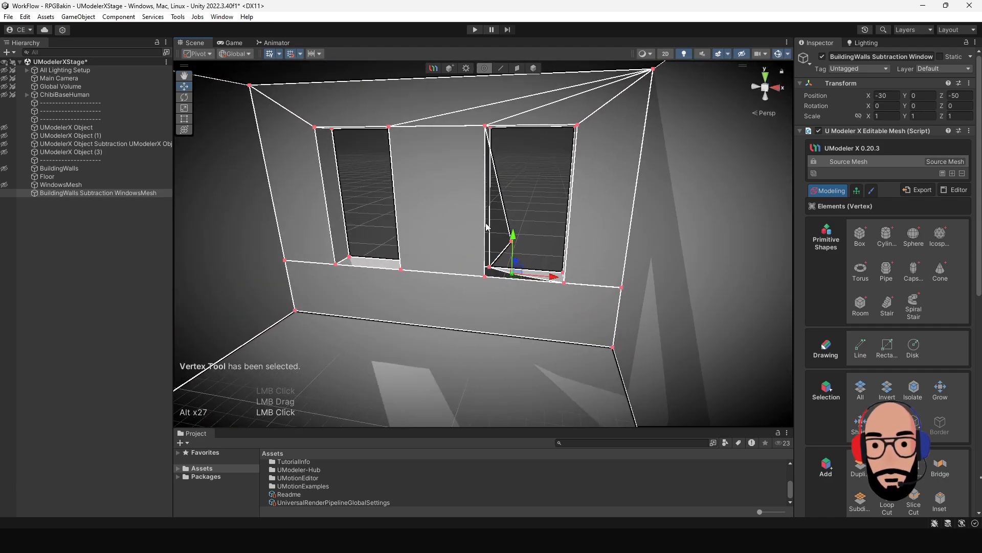
- Undo the vertex moves on the right window opening
key(ctrl+z)
key(ctrl+z)
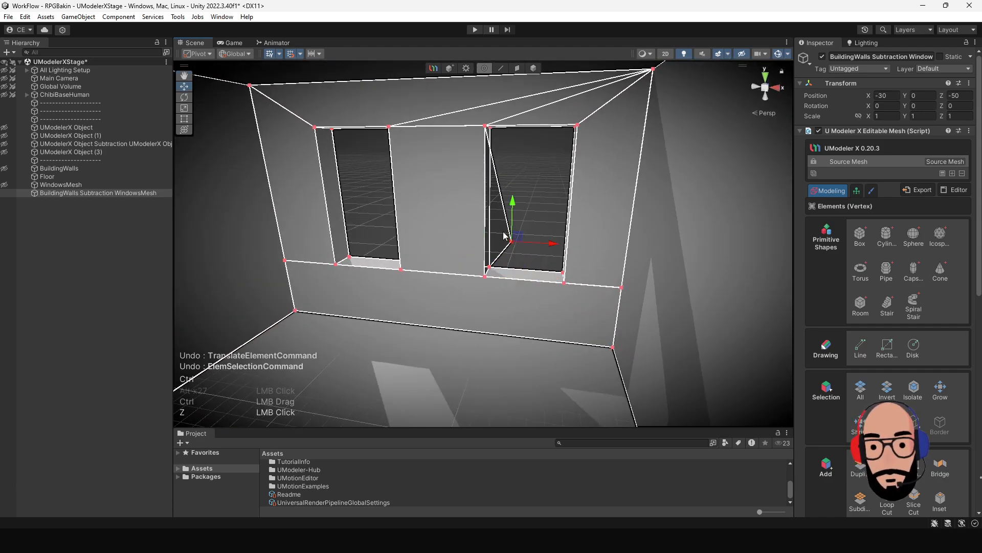
key(ctrl+z)
scroll(389, 271, down, 3)
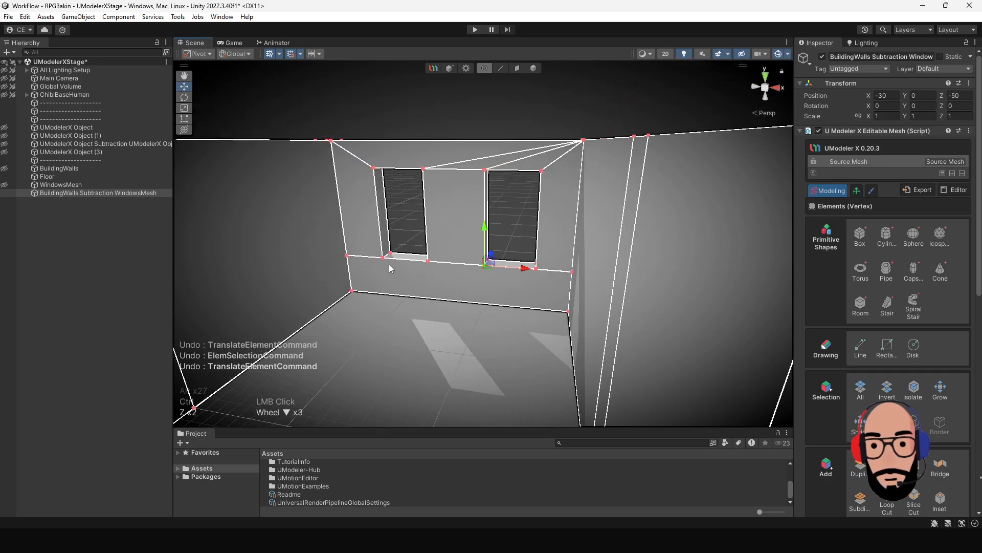
scroll(389, 264, down, 2)
alt+drag(387, 270, 436, 307)
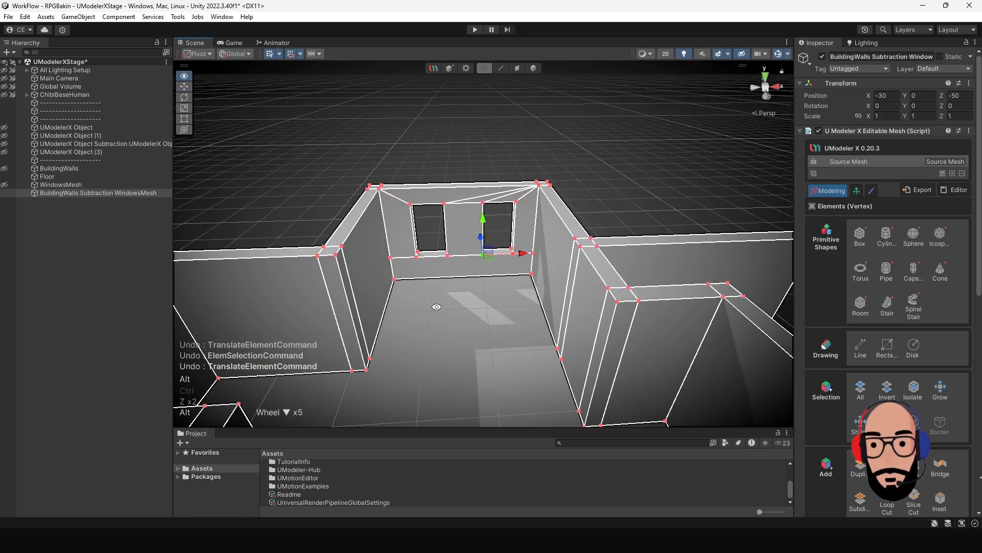
- Select all vertices of the subtracted wall mesh and weld them with a distance of 0.25
alt+right_drag(436, 307, 468, 262)
alt+middle_drag(468, 262, 446, 213)
alt+right_drag(480, 266, 465, 231)
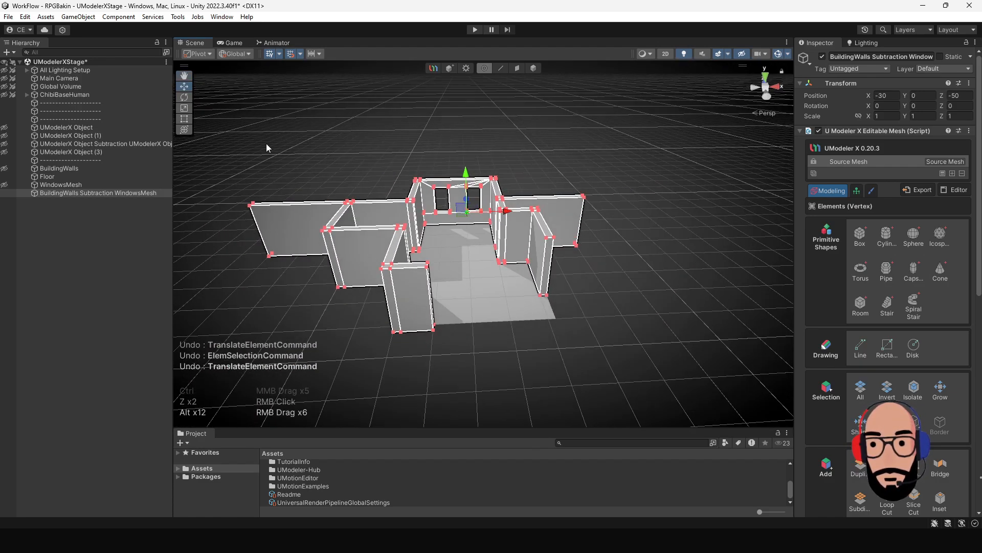
drag(248, 121, 661, 376)
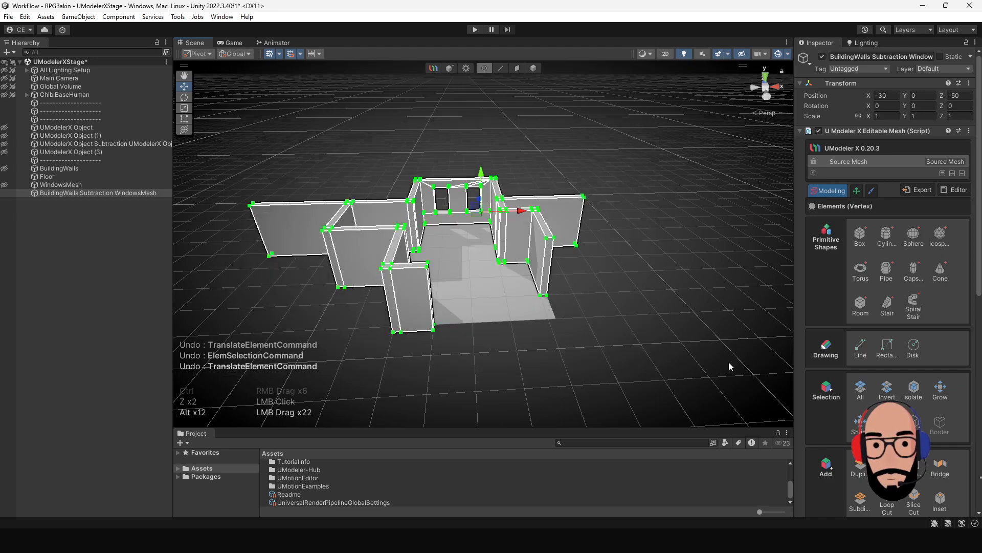
scroll(898, 362, down, 10)
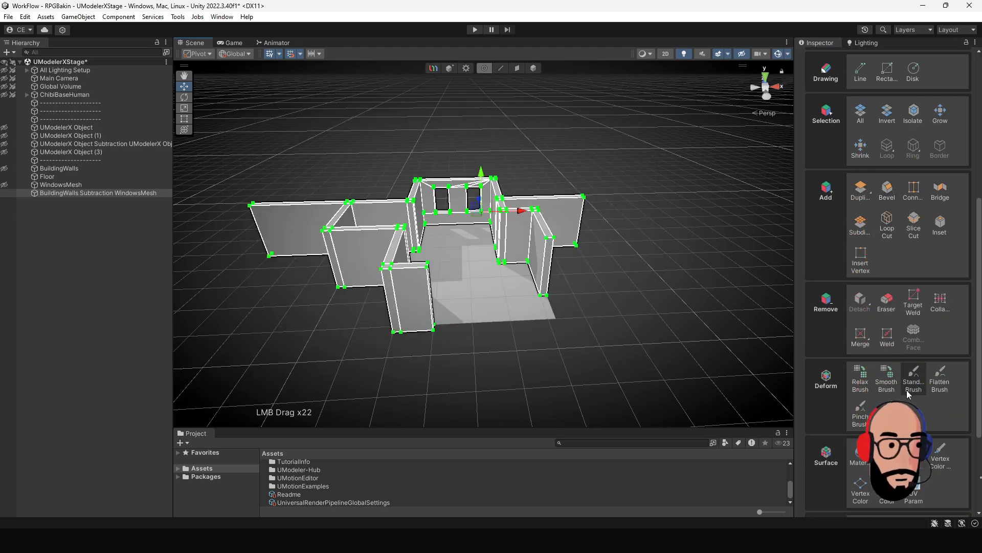
click(888, 337)
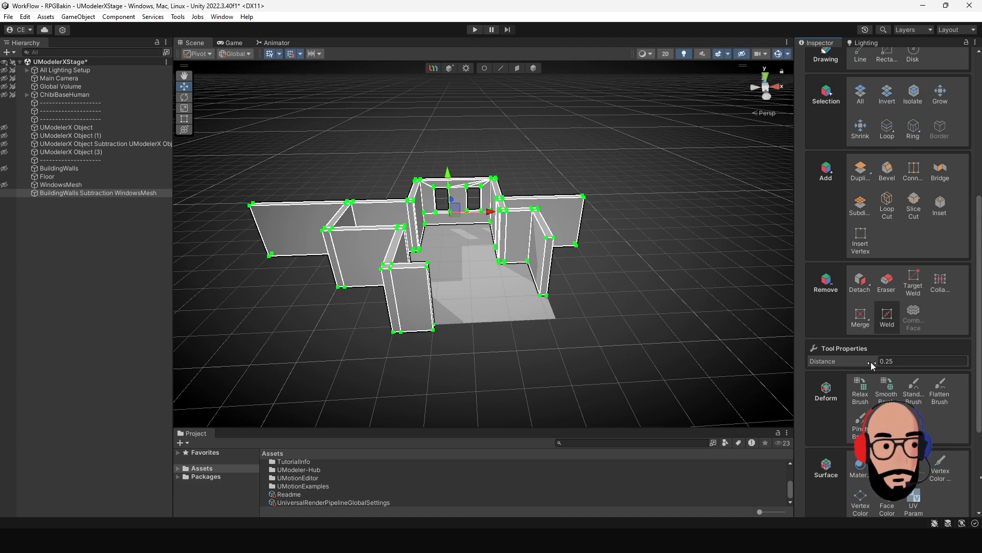
mouse_move(871, 361)
mouse_down()
mouse_move(965, 368)
mouse_move(880, 367)
mouse_up()
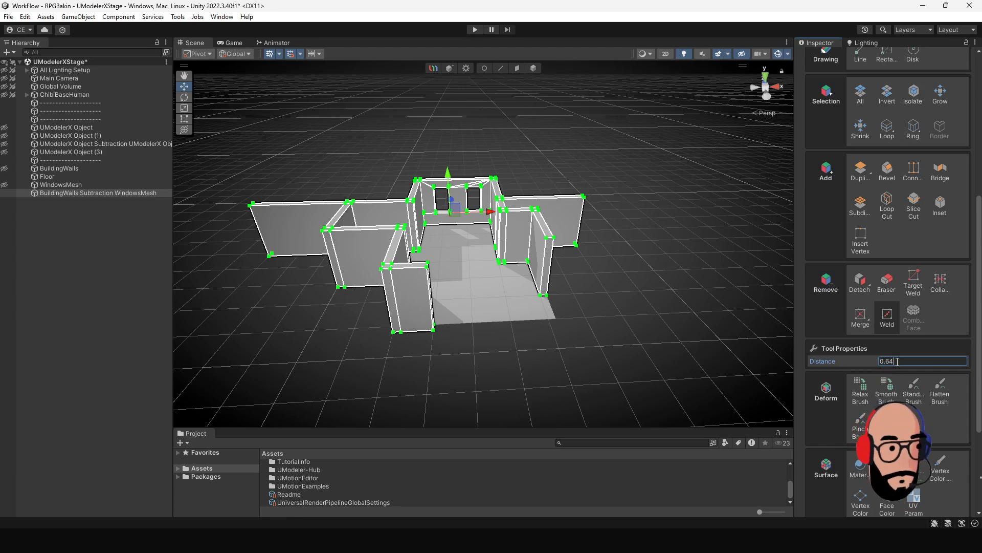
click(896, 361)
text(.25)
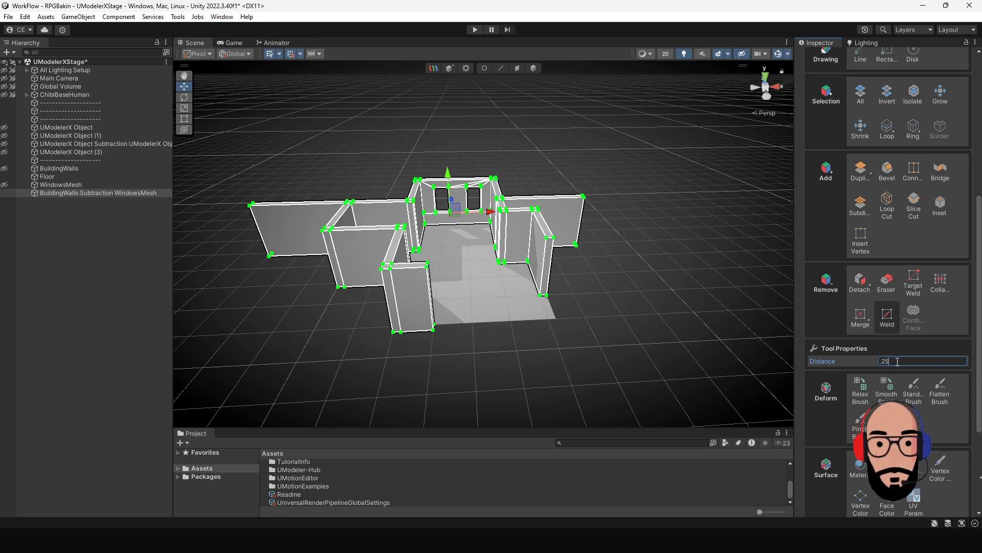
- Return to vertex editing and examine the upper and lower corners of the window openings on the welded mesh
scroll(486, 220, up, 3)
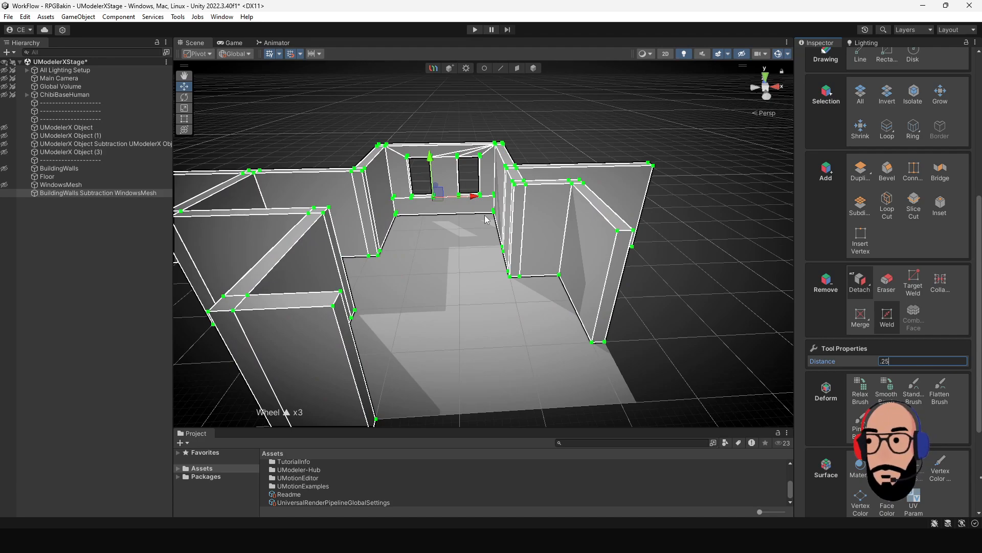
scroll(463, 220, up, 2)
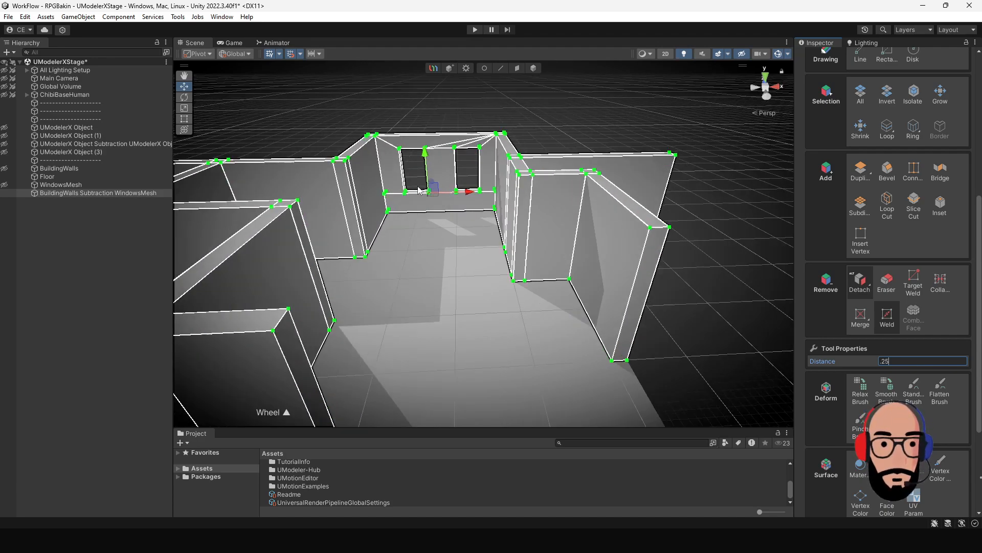
middle_drag(461, 169, 496, 243)
scroll(497, 244, up, 2)
scroll(496, 244, up, 1)
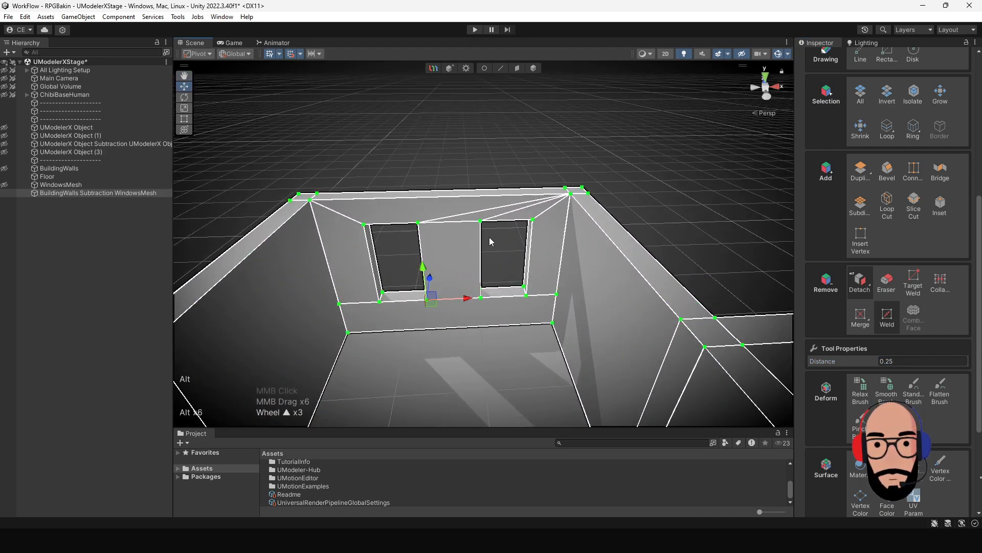
click(481, 222)
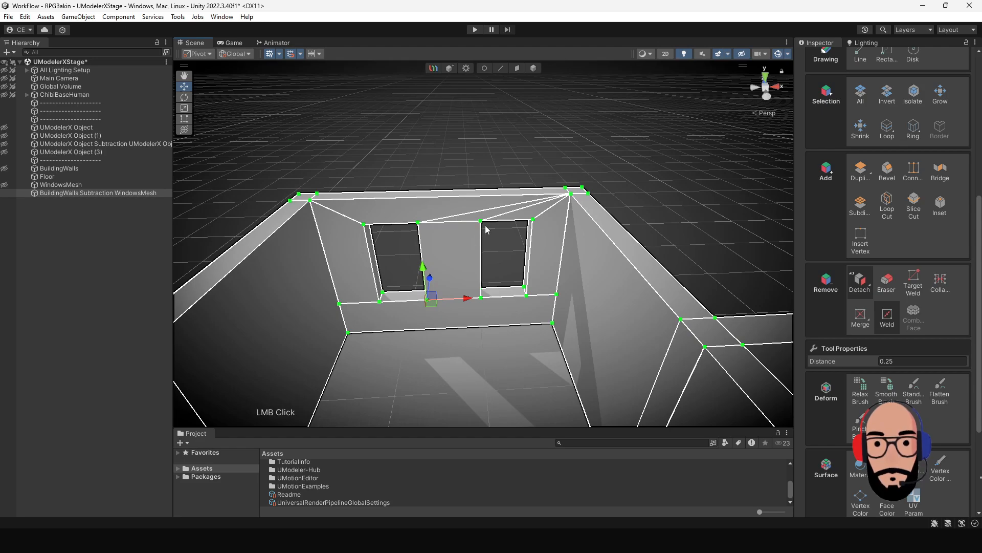
click(484, 68)
alt+middle_drag(499, 164, 474, 198)
alt+scroll(454, 183, up, 3)
click(462, 196)
alt+drag(474, 226, 480, 191)
alt+drag(413, 234, 480, 220)
alt+middle_drag(475, 272, 417, 169)
alt+drag(417, 169, 475, 264)
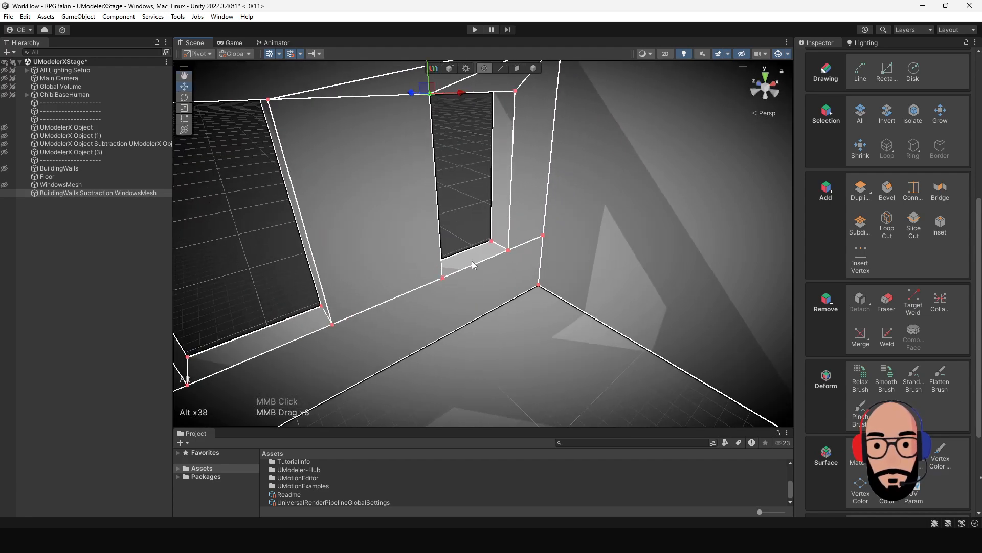
alt+middle_drag(465, 272, 441, 243)
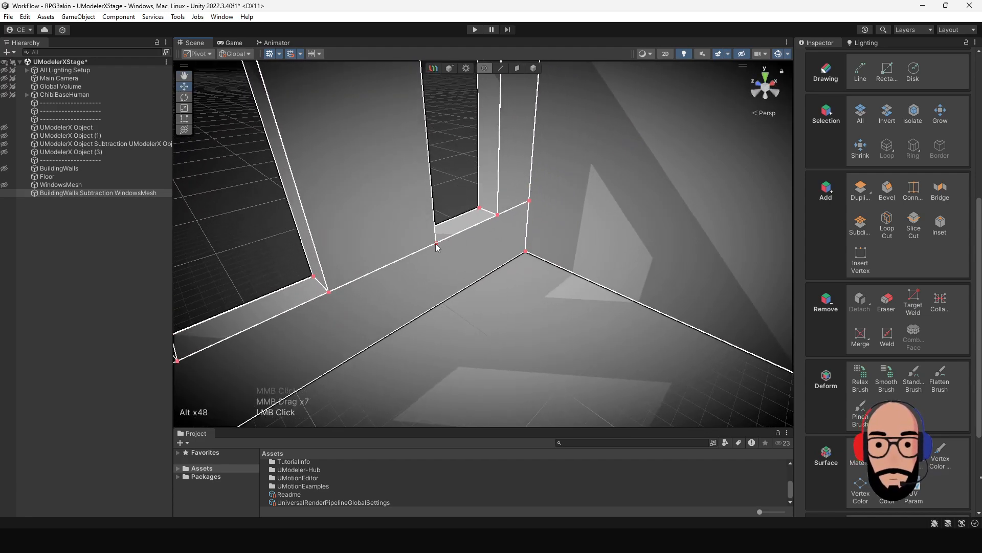
- Raise the room-side lower corner vertices on both sides of the wall section between the two windows
click(435, 244)
scroll(426, 217, up, 2)
drag(433, 197, 431, 166)
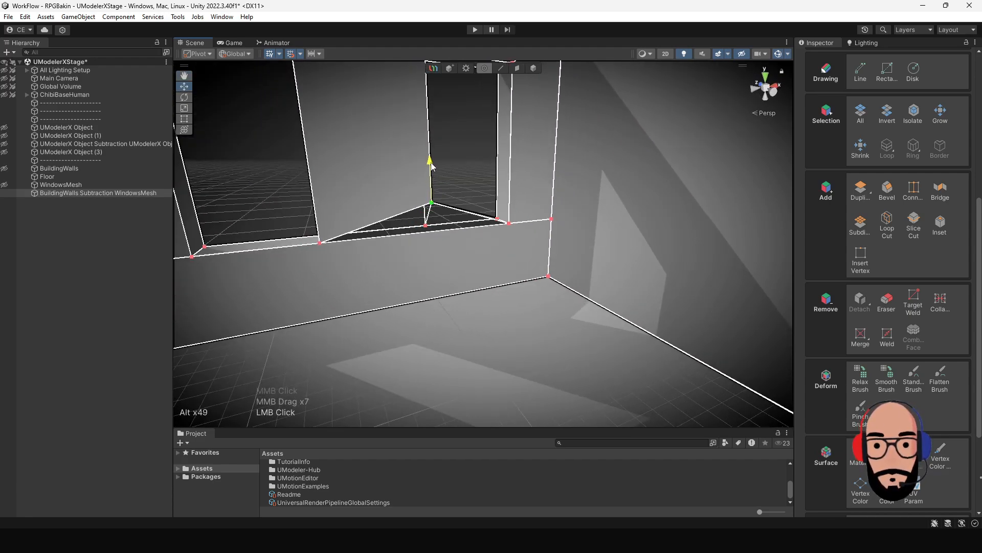
click(320, 243)
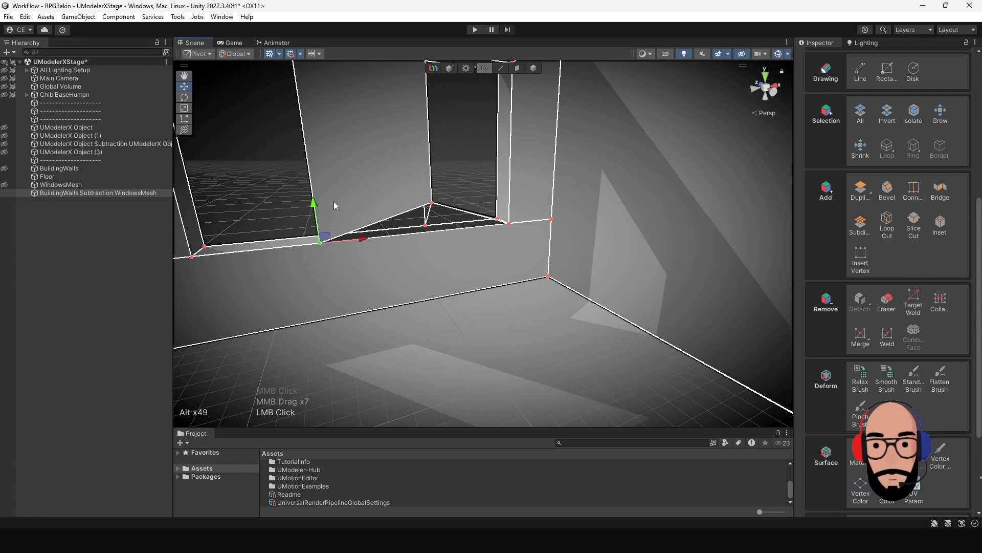
drag(312, 205, 314, 173)
- Raise the room-side lower outer corner vertices of the left and right window openings
alt+middle_drag(504, 207, 431, 245)
click(397, 255)
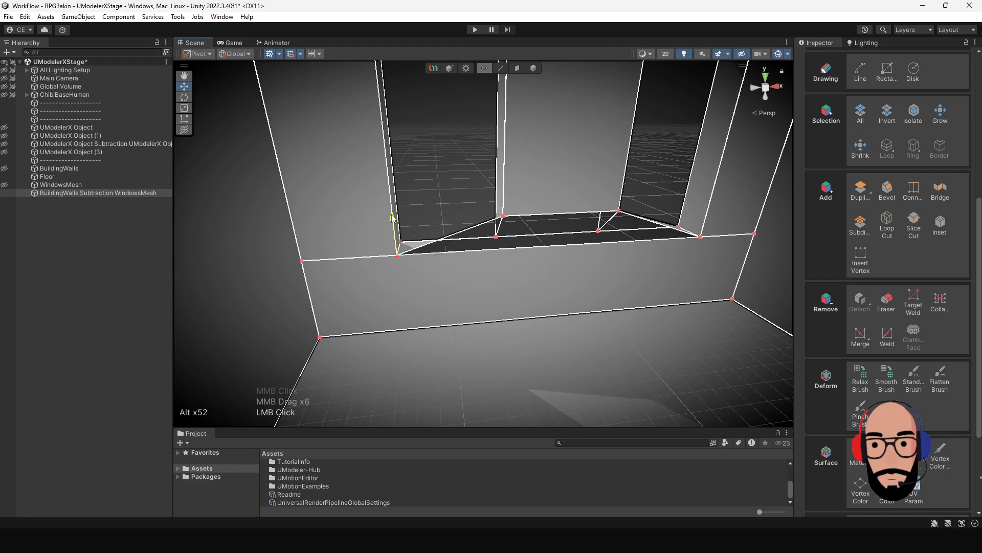
drag(393, 218, 395, 192)
click(701, 237)
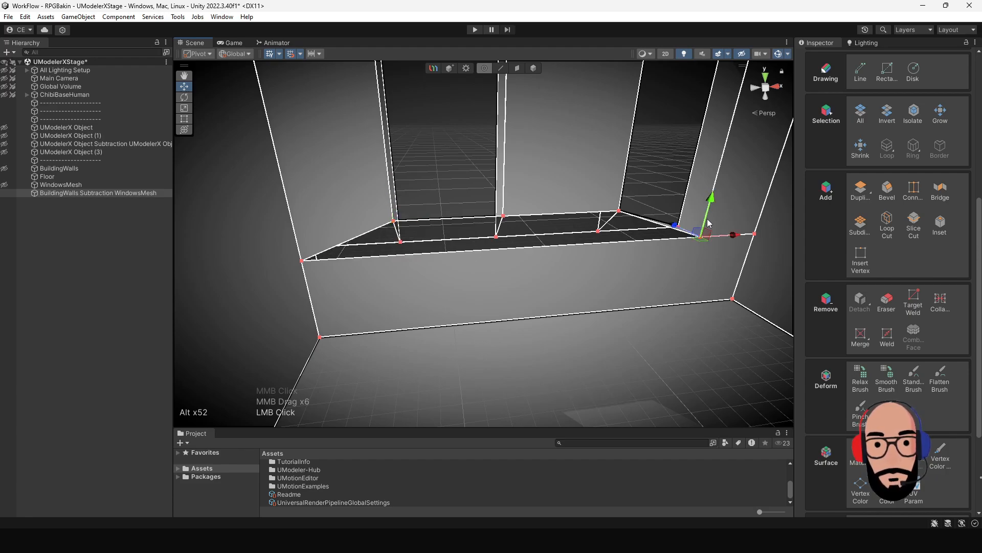
drag(712, 215, 716, 171)
- Insert four vertices along the room-side upper edge of the low wall, one below each lower window corner
alt+drag(625, 279, 576, 291)
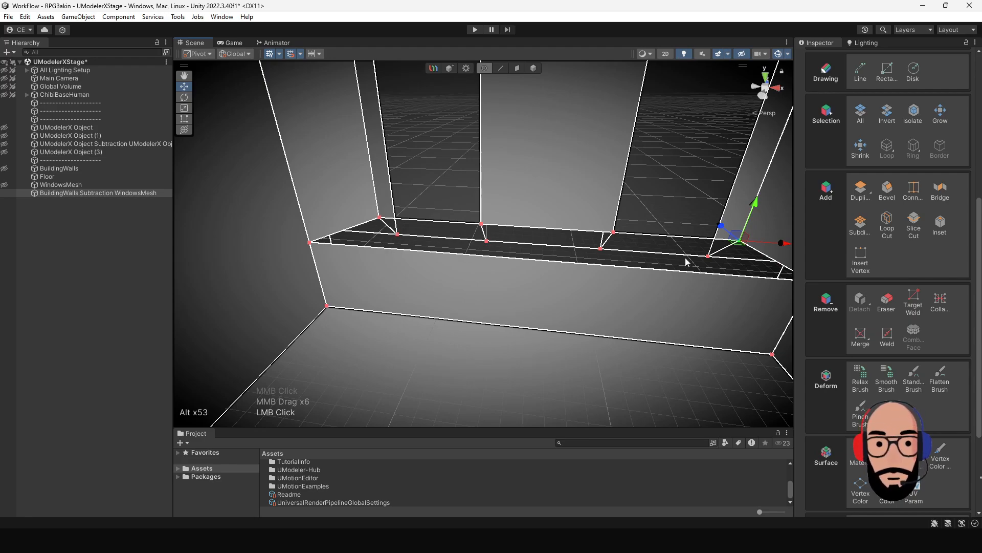
alt+drag(576, 268, 410, 233)
alt+right_drag(411, 233, 496, 244)
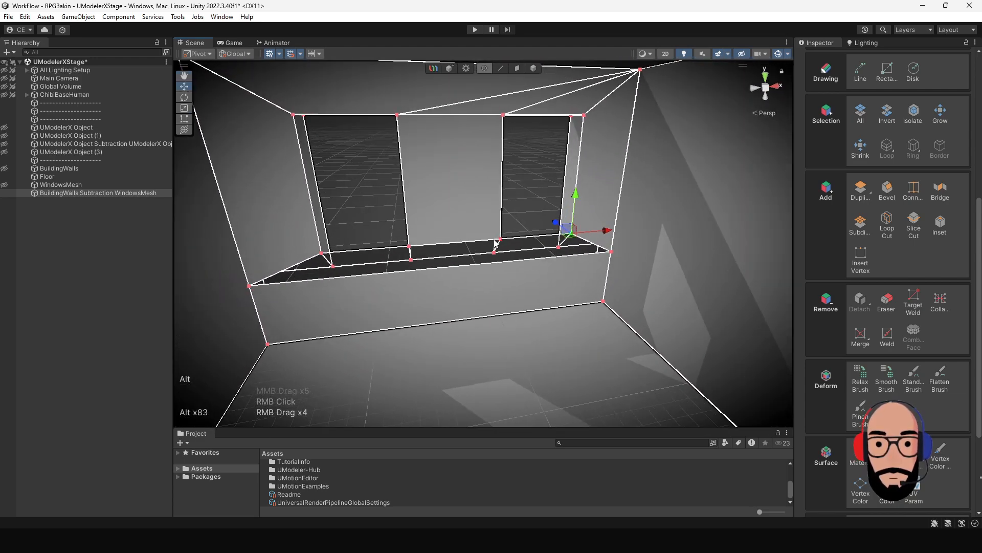
mouse_move(433, 285)
alt+mouse_down()
mouse_move(496, 283)
mouse_move(487, 271)
mouse_move(439, 275)
alt+mouse_up()
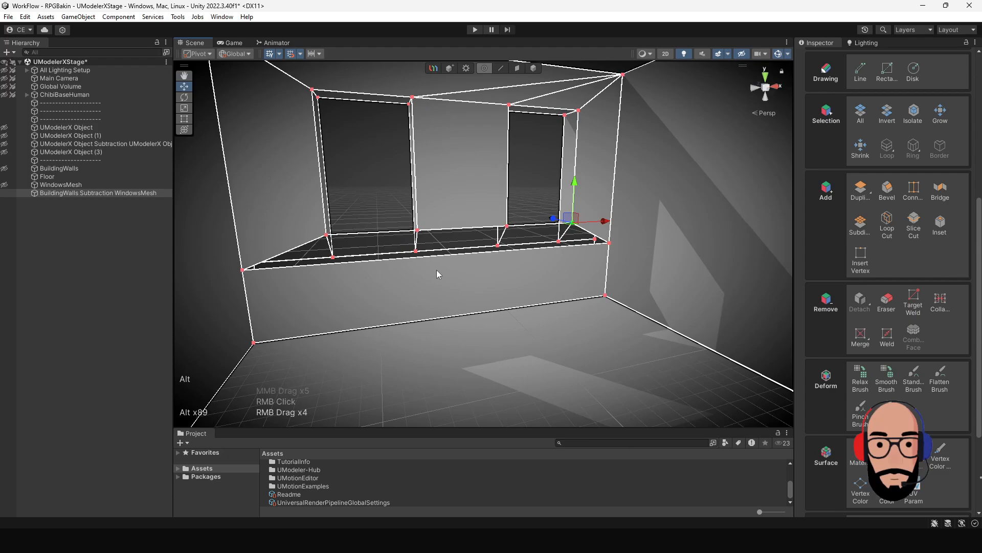
click(861, 259)
scroll(616, 286, up, 2)
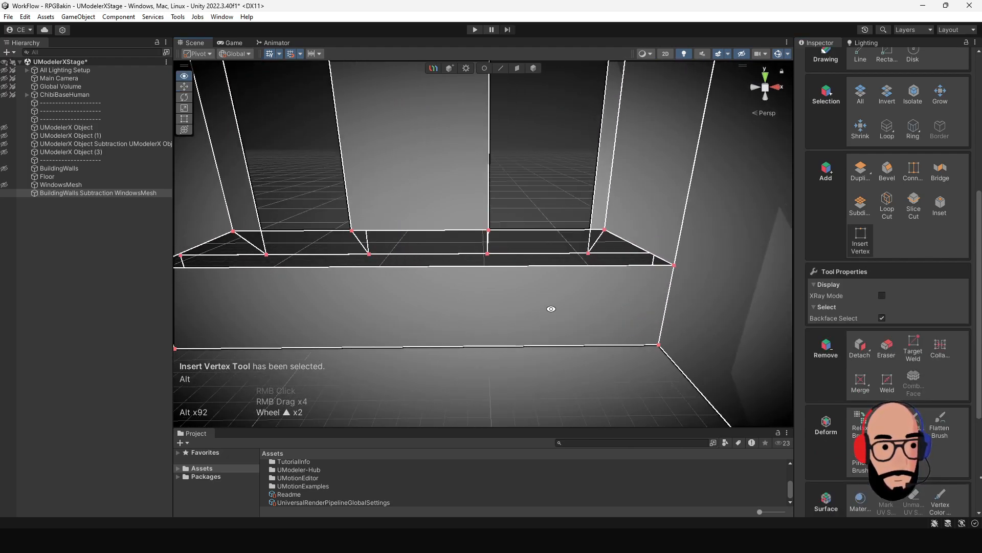
key(ctrl)
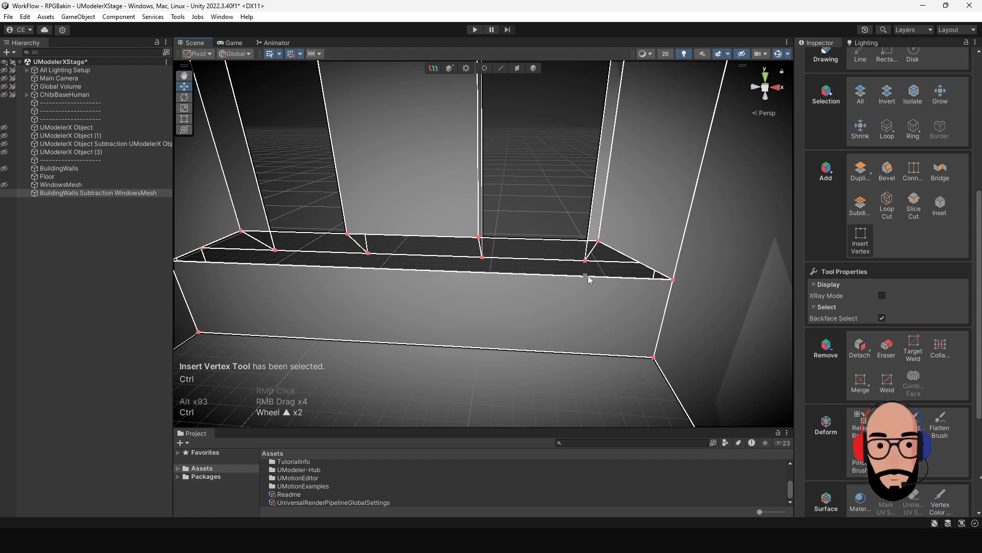
key(shift)
shift+click(595, 278)
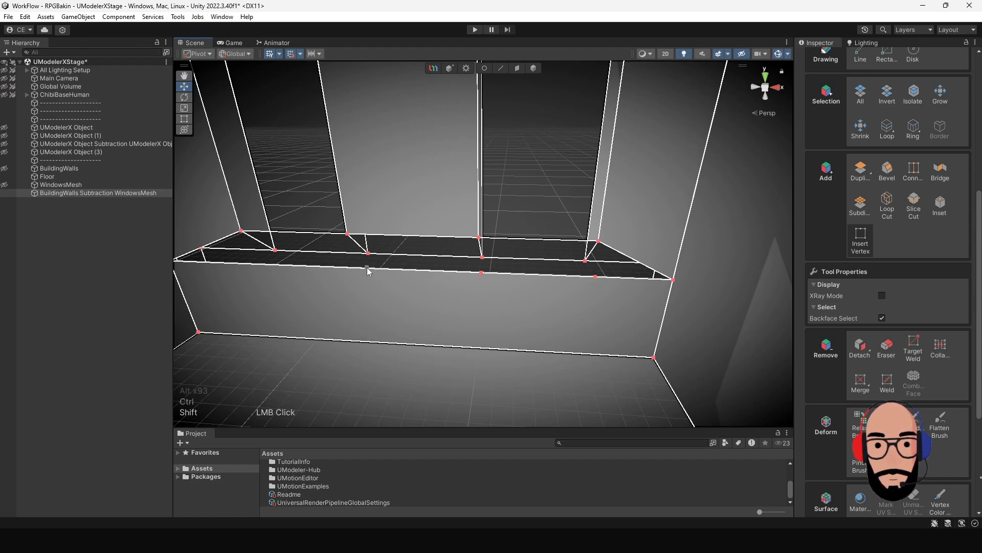
alt+middle_drag(475, 329, 563, 338)
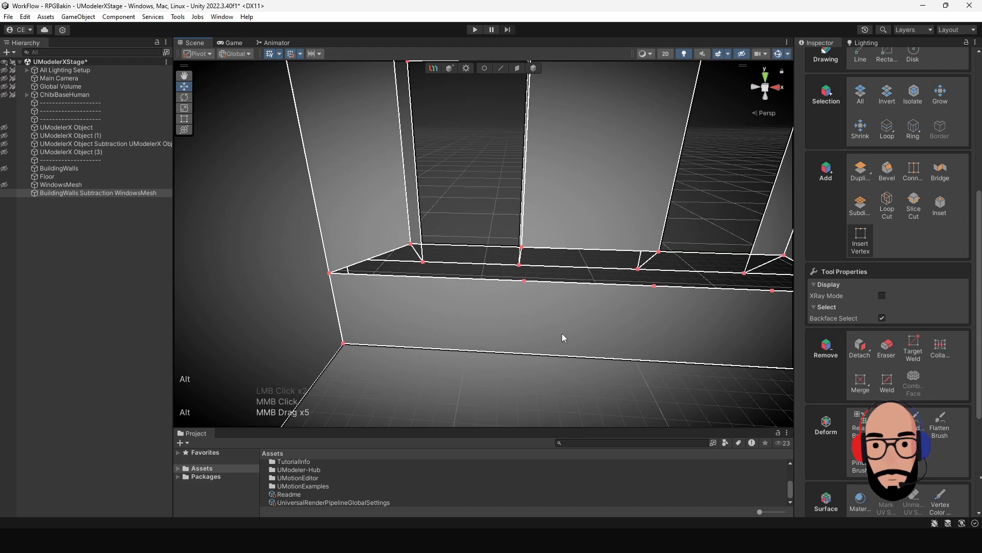
click(417, 279)
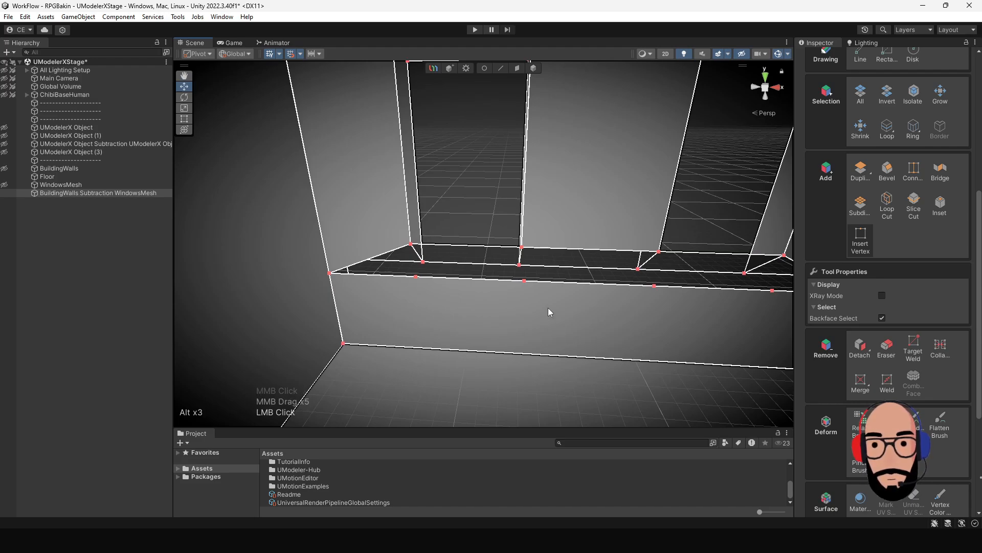
- Switch to vertex editing and shift the inserted edge vertices sideways to line up with the lower window corners
alt+middle_drag(548, 308, 475, 321)
alt+right_drag(475, 321, 474, 294)
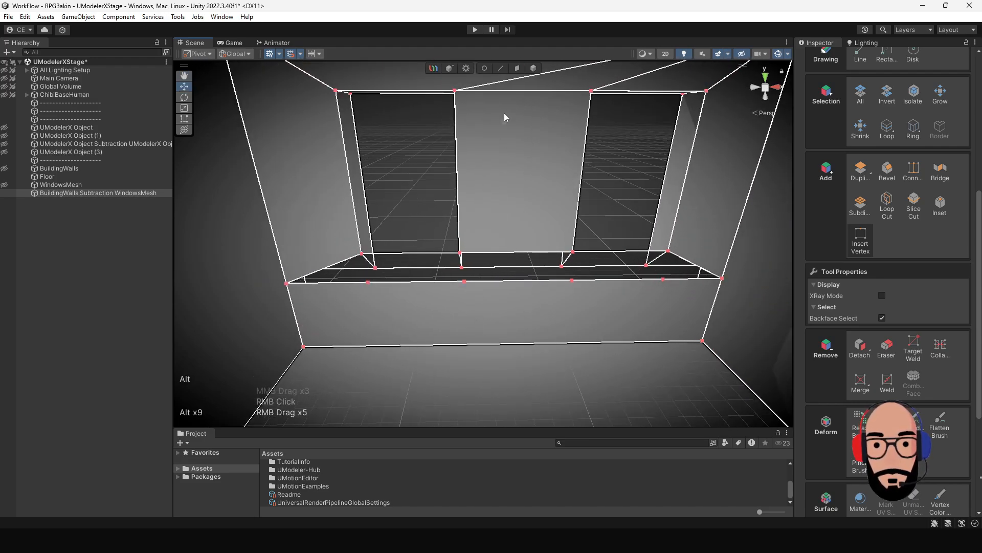
click(484, 70)
click(367, 284)
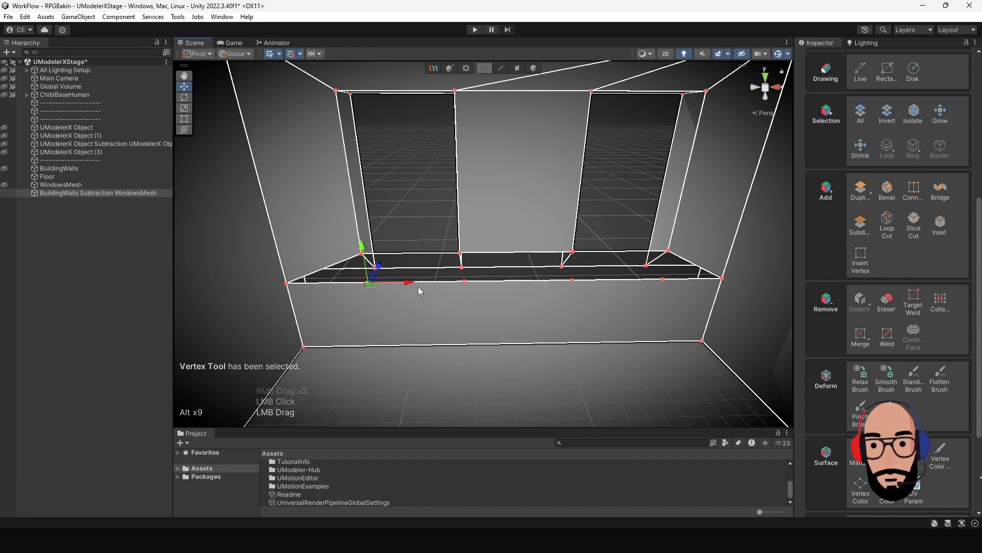
click(465, 282)
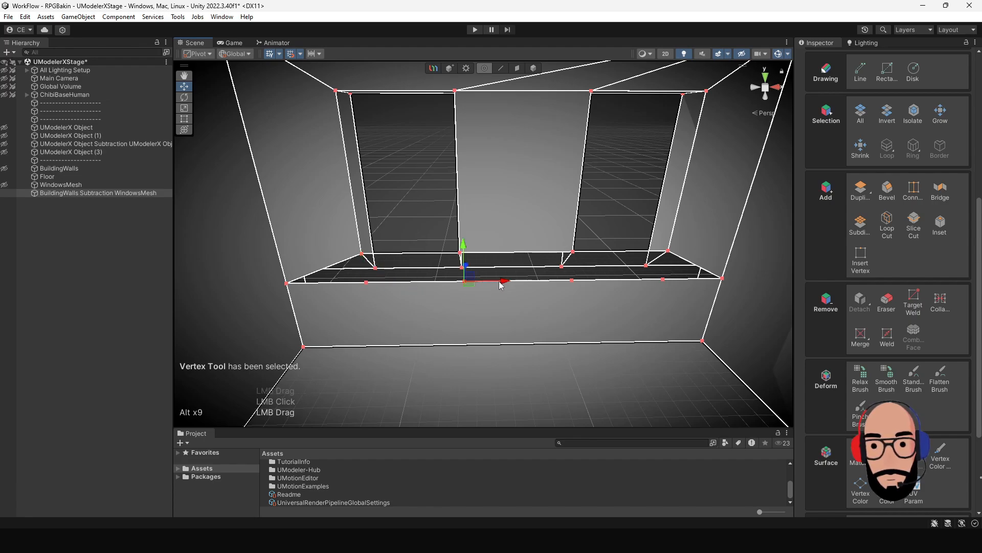
click(571, 283)
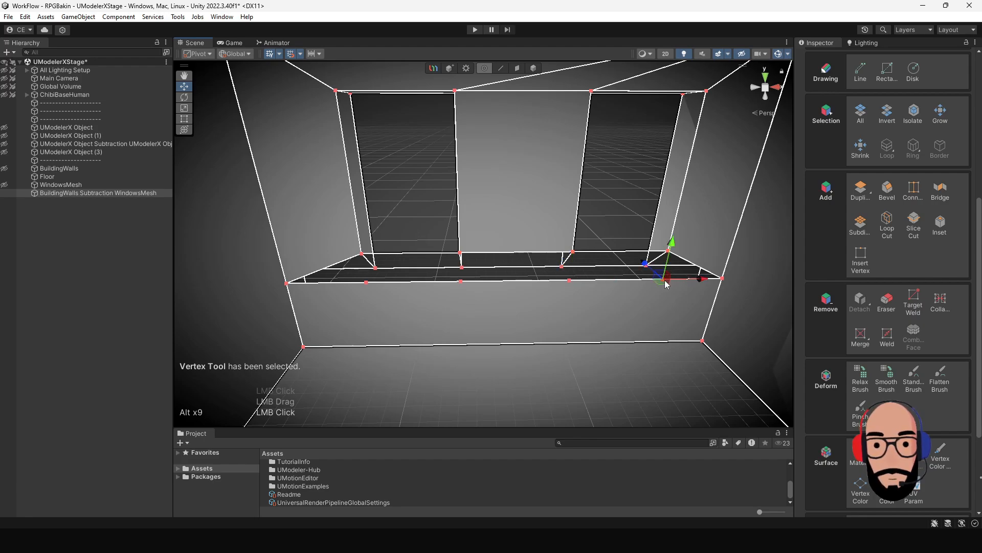
alt+middle_drag(664, 280, 581, 330)
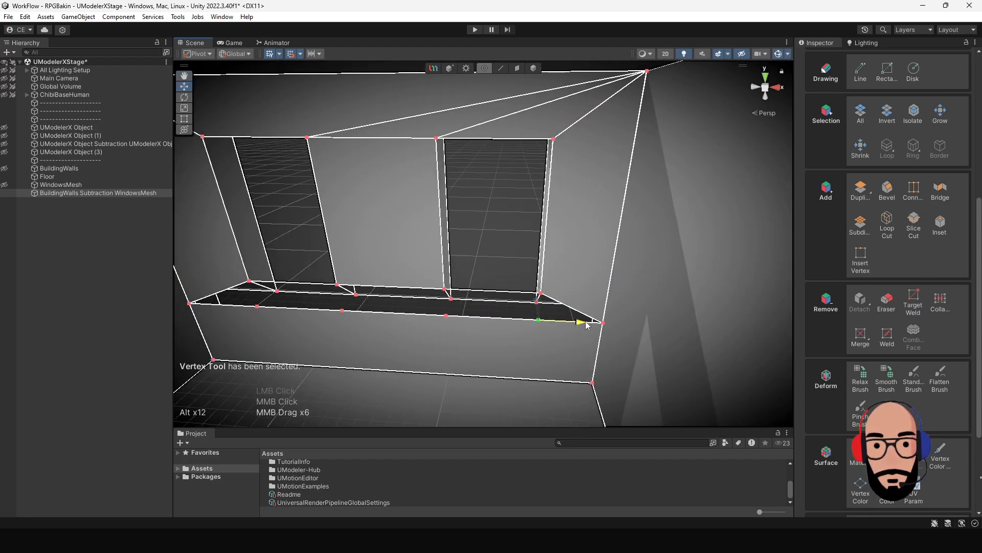
alt+right_drag(578, 325, 354, 298)
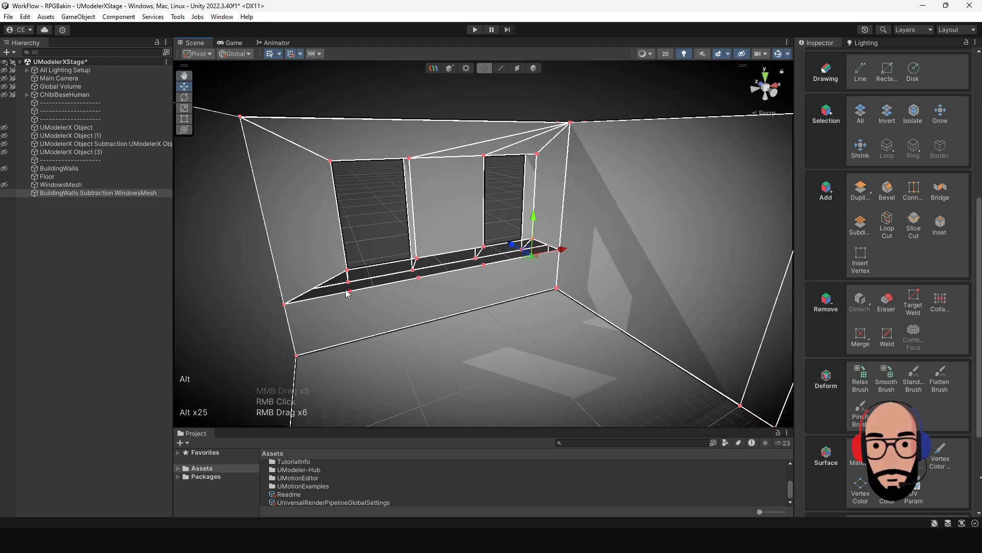
- Try to merge the low wall's leftmost inserted edge vertex into the left window's room-side lower outer corner vertex
scroll(354, 298, up, 2)
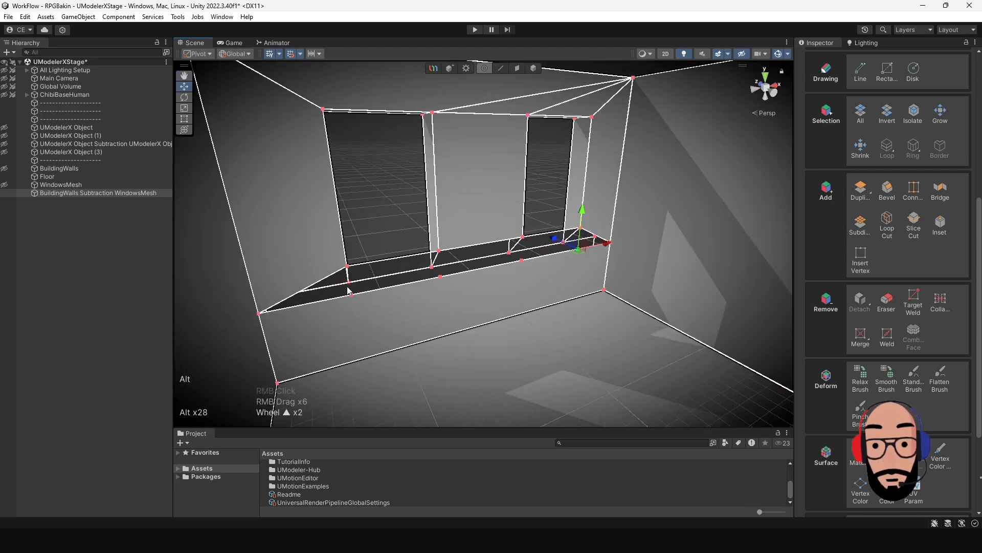
mouse_move(473, 332)
alt+right_down()
mouse_move(467, 312)
mouse_move(443, 318)
mouse_move(462, 322)
alt+right_up()
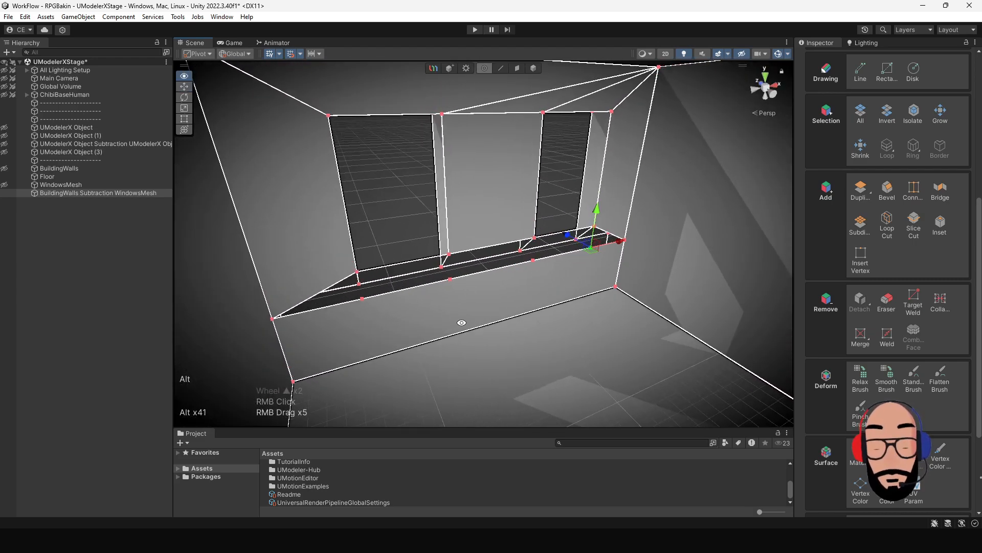
alt+middle_drag(401, 319, 439, 284)
alt+right_drag(438, 283, 436, 317)
scroll(391, 318, up, 2)
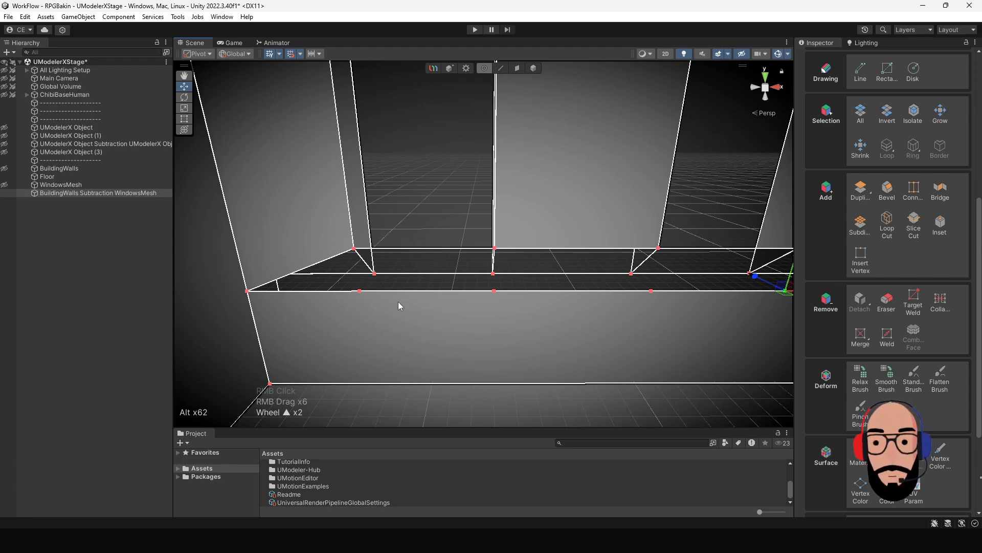
alt+drag(393, 255, 380, 259)
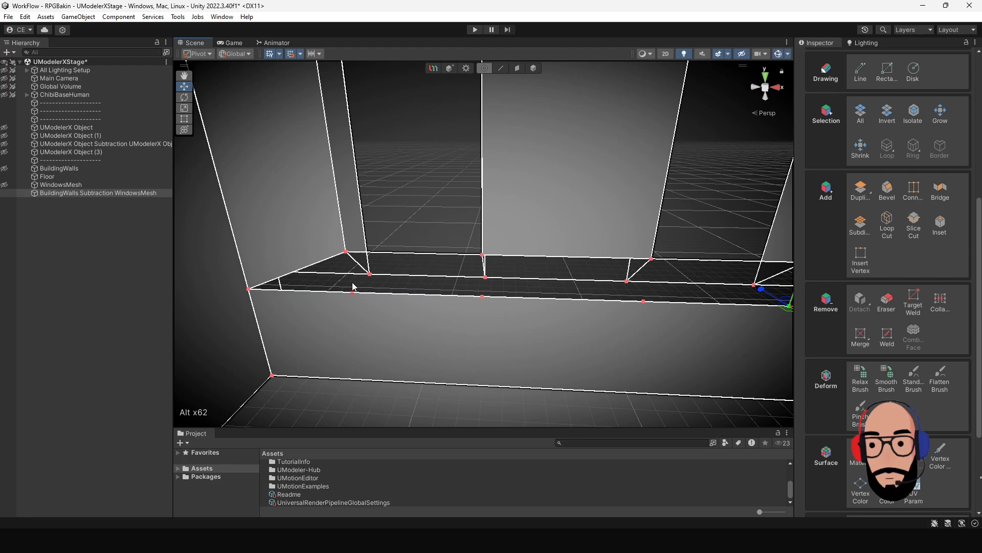
click(346, 253)
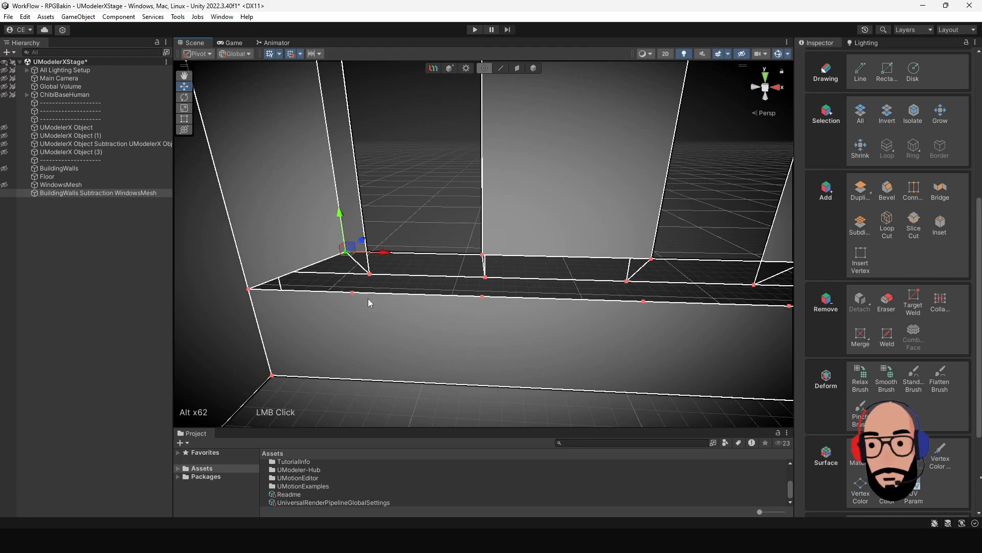
shift+click(353, 292)
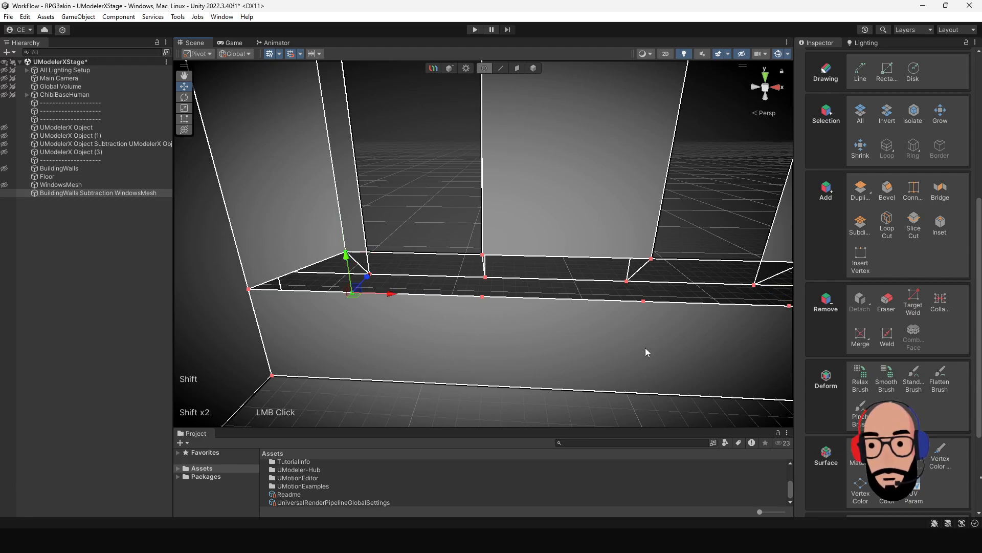
click(860, 337)
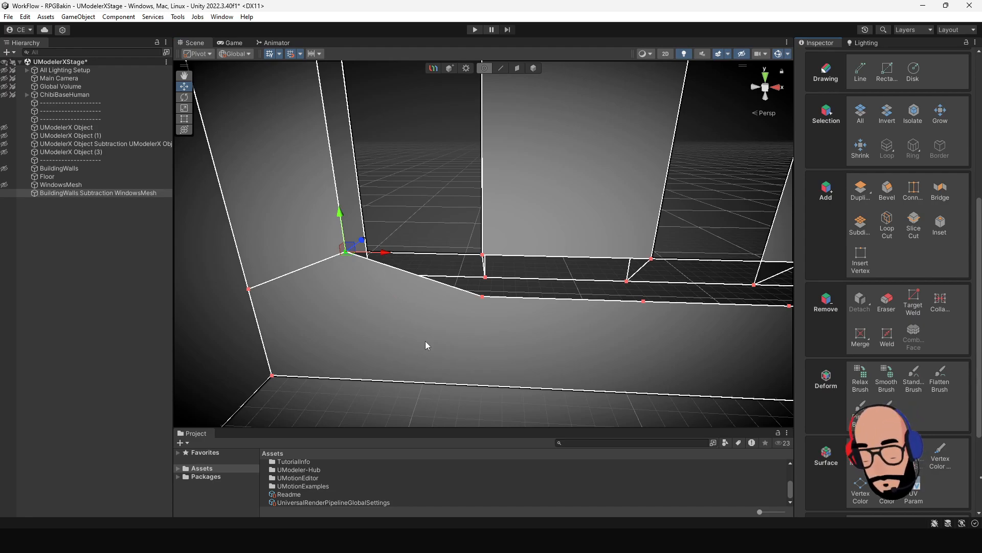
key(ctrl+z)
click(427, 247)
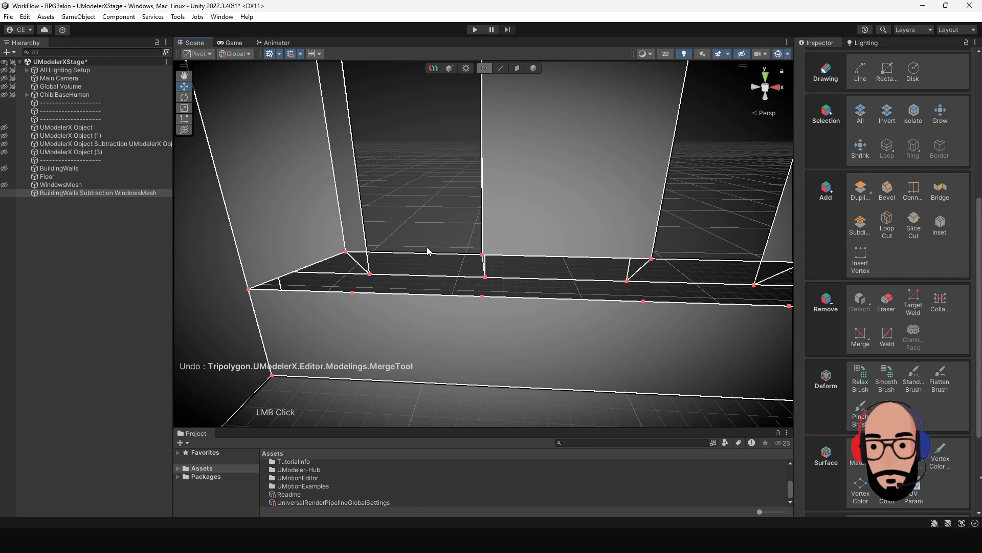
- Merge both room-side lower corner vertices of the left window into the inserted low-wall edge vertices beneath them
click(353, 293)
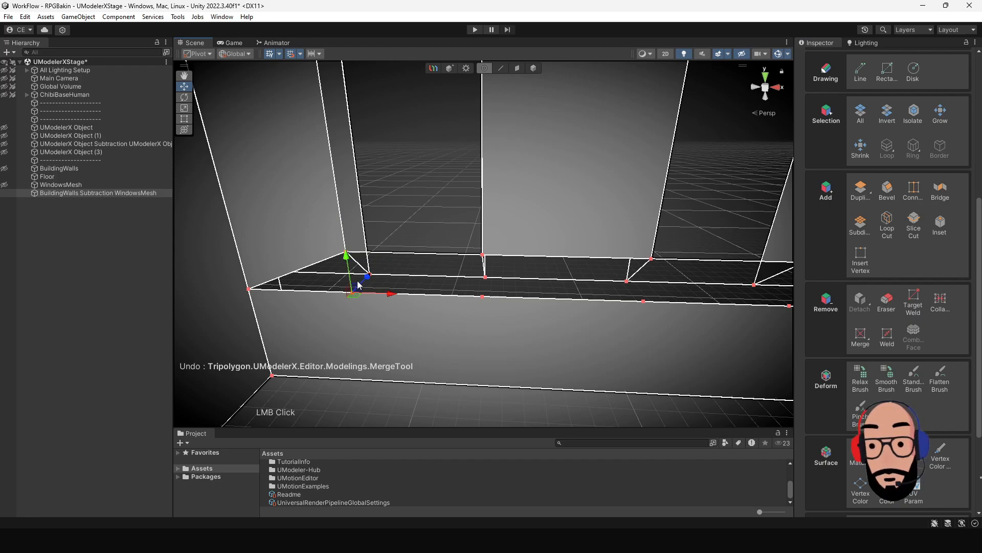
scroll(348, 275, up, 2)
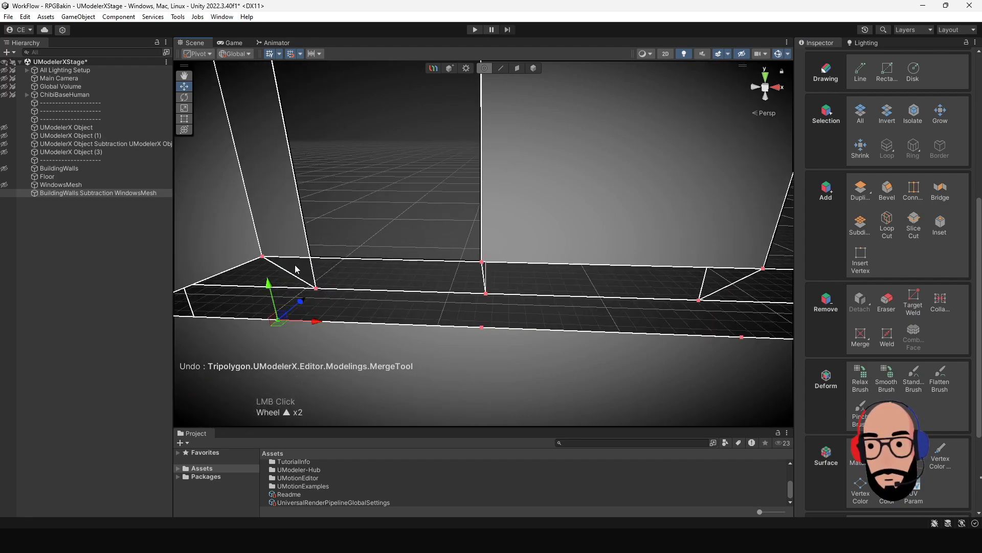
shift+click(262, 256)
alt+right_drag(405, 312, 653, 361)
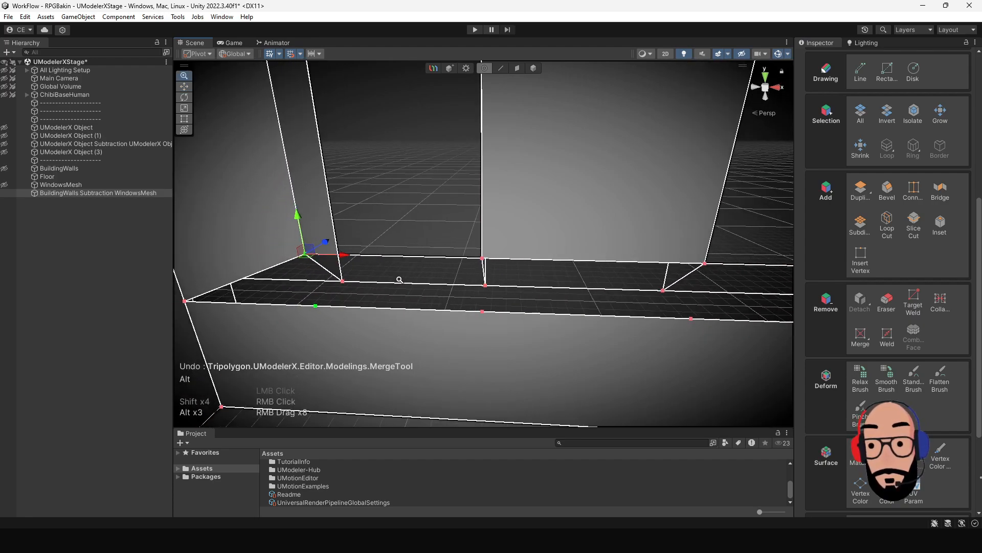
click(860, 336)
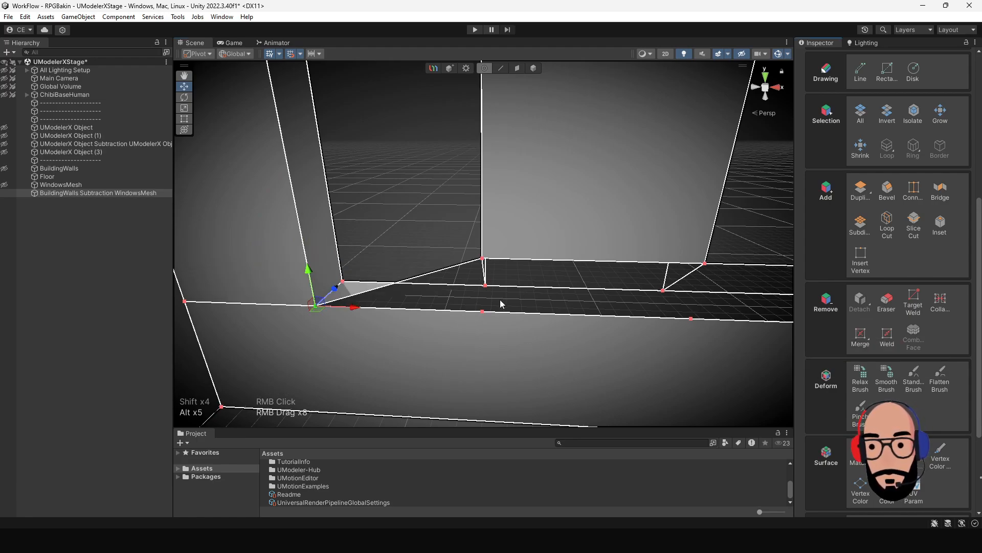
click(486, 311)
shift+click(483, 258)
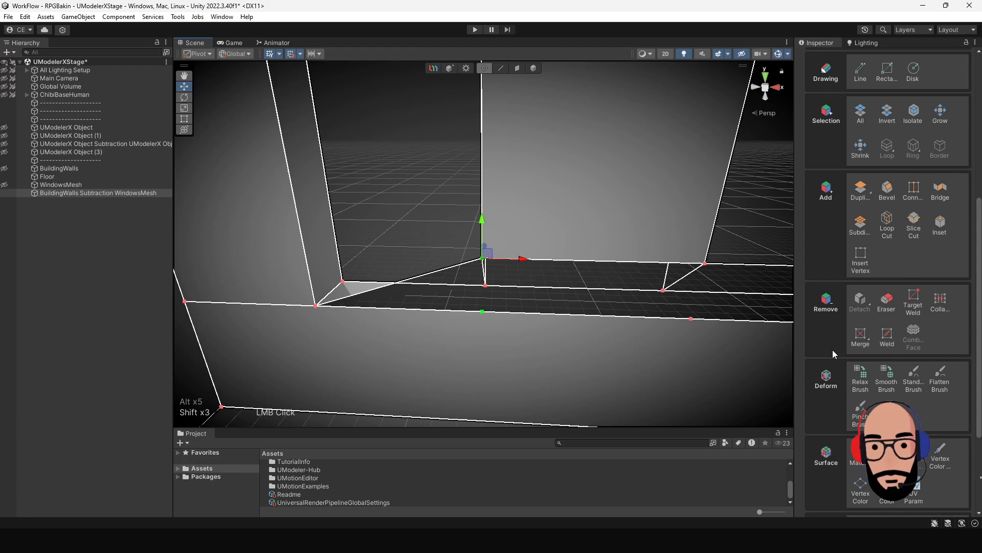
alt+drag(689, 349, 762, 368)
click(860, 336)
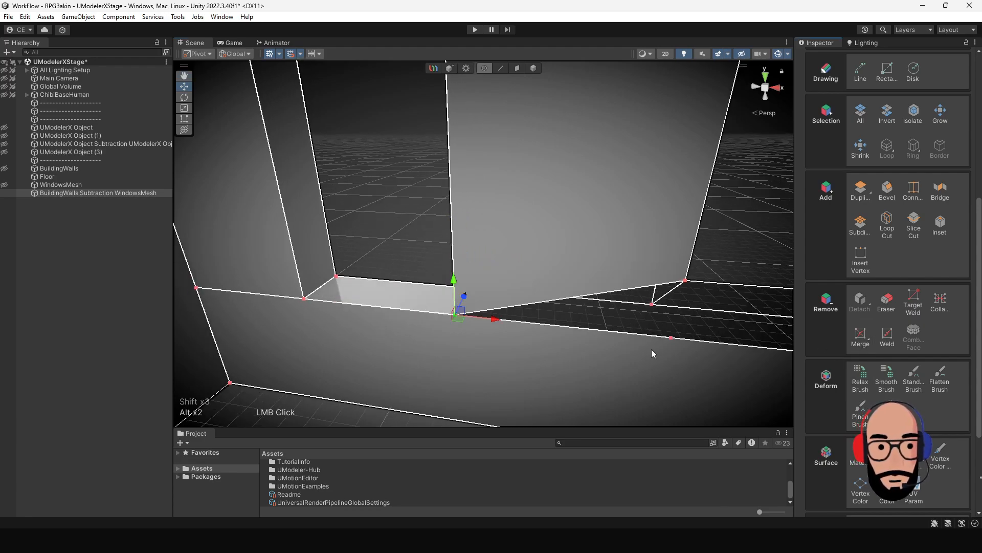
- Merge both room-side lower corner vertices of the right window into the inserted low-wall edge vertices beneath them
click(670, 338)
alt+middle_drag(637, 375, 416, 328)
click(653, 311)
shift+click(669, 246)
click(859, 336)
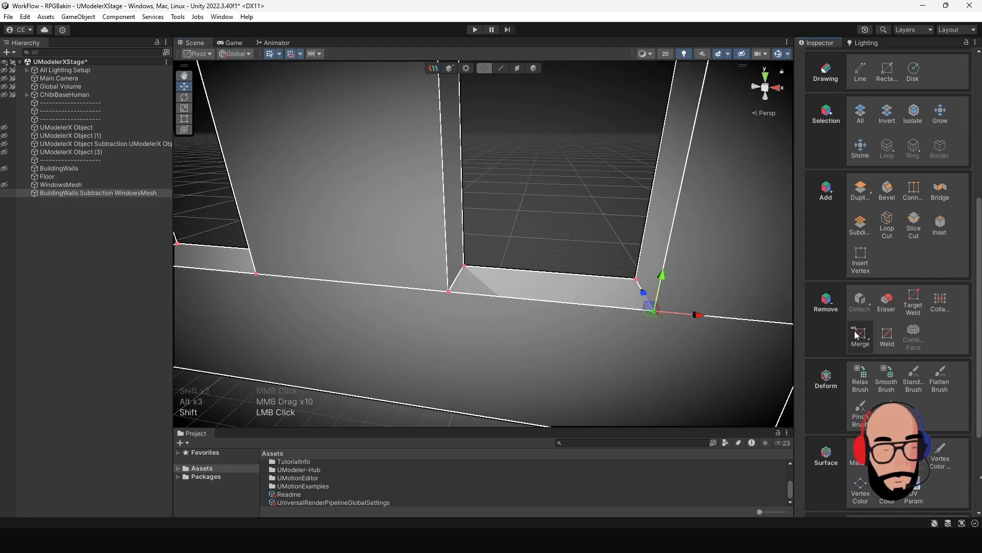
alt+drag(639, 297, 568, 261)
alt+middle_drag(568, 261, 548, 272)
alt+right_drag(547, 272, 491, 256)
mouse_move(491, 256)
alt+mouse_down()
mouse_move(465, 245)
mouse_move(480, 259)
alt+mouse_up()
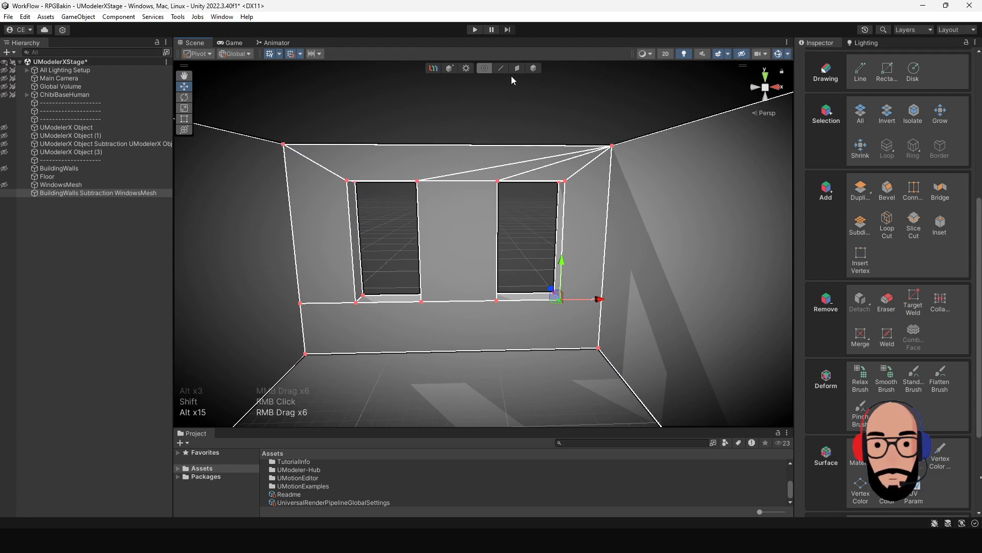
- Try to move the right window's room-side lower inner corner vertex, and undo the move
alt+right_drag(417, 279, 448, 294)
alt+drag(448, 294, 476, 332)
click(500, 68)
click(486, 69)
alt+drag(486, 248, 531, 323)
click(534, 320)
key(ctrl+z)
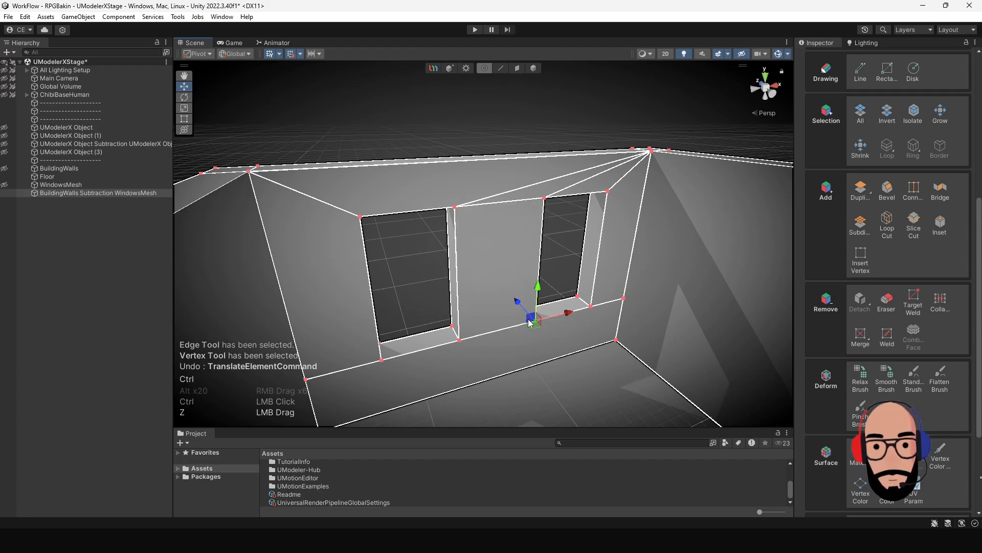
- Examine both window openings and the low wall's vertices from the outside of the building
scroll(576, 335, up, 5)
alt+right_drag(576, 335, 486, 351)
alt+drag(368, 312, 592, 327)
alt+middle_drag(592, 327, 464, 307)
alt+drag(464, 307, 627, 275)
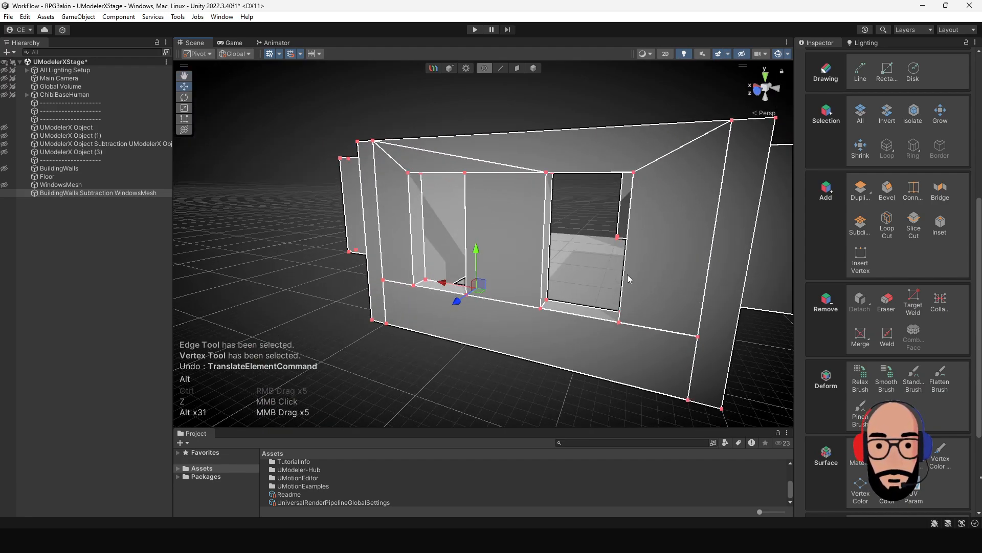
alt+middle_drag(627, 275, 526, 279)
alt+drag(526, 279, 518, 310)
alt+middle_drag(518, 310, 580, 315)
scroll(579, 314, up, 2)
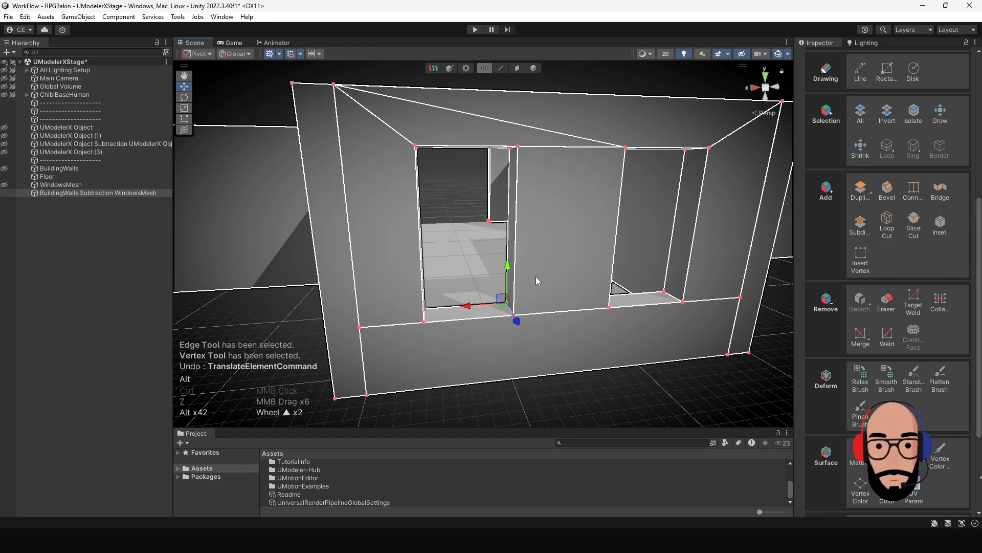
alt+middle_drag(536, 276, 517, 279)
alt+drag(516, 279, 743, 281)
alt+drag(409, 287, 524, 303)
alt+right_drag(415, 331, 474, 331)
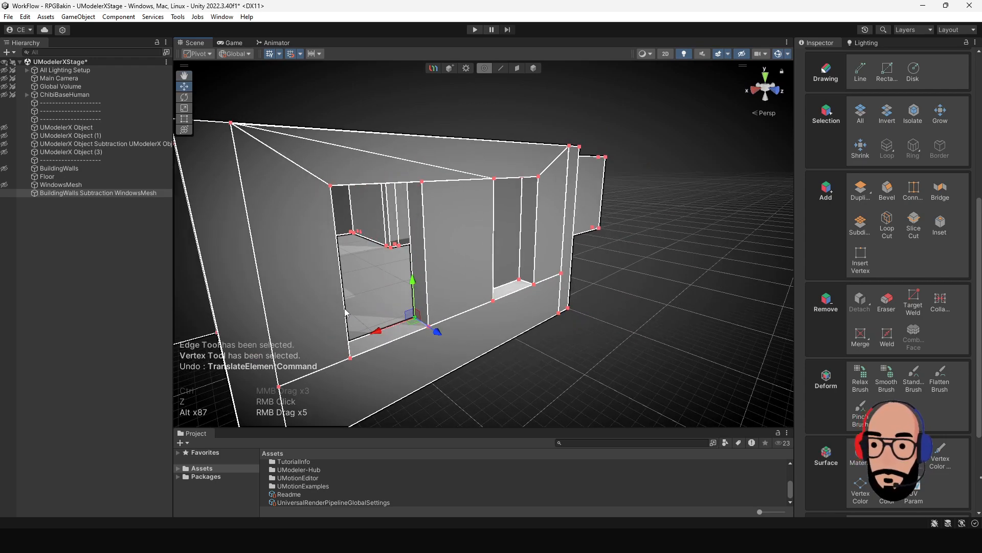
alt+drag(345, 308, 586, 241)
alt+middle_drag(586, 242, 598, 252)
alt+middle_drag(277, 259, 501, 281)
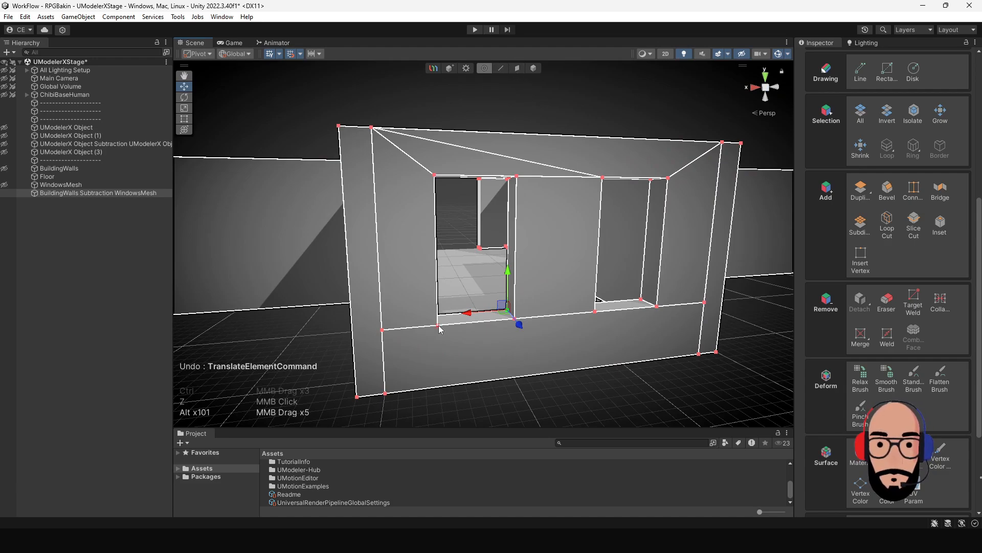
- Insert four vertices along the outer upper edge of the low wall, one below each lower window corner
click(860, 254)
scroll(587, 323, up, 2)
click(405, 361)
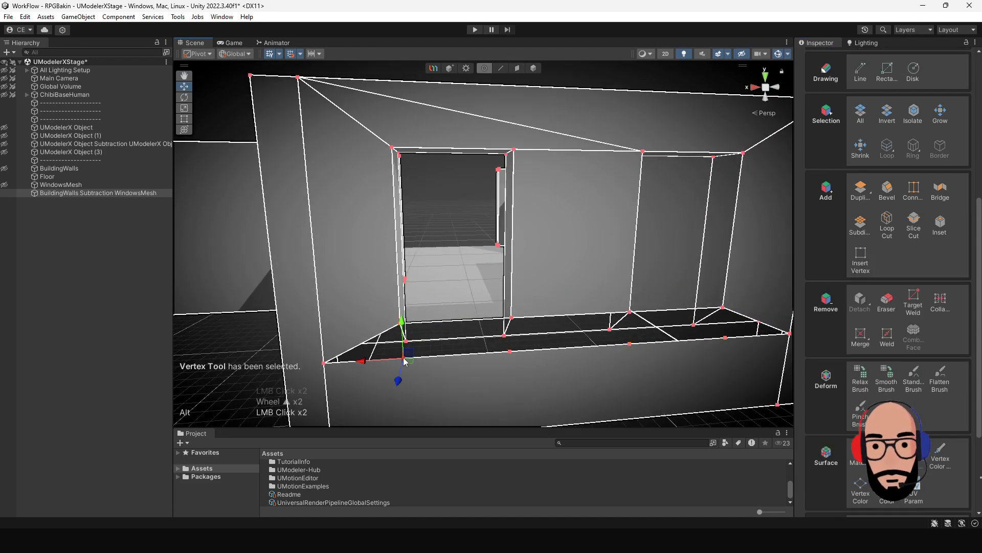
- Merge the outer lower corner vertices of both windows into the inserted low-wall edge vertices beneath them
click(402, 358)
scroll(403, 358, up, 2)
middle_drag(386, 363, 373, 287)
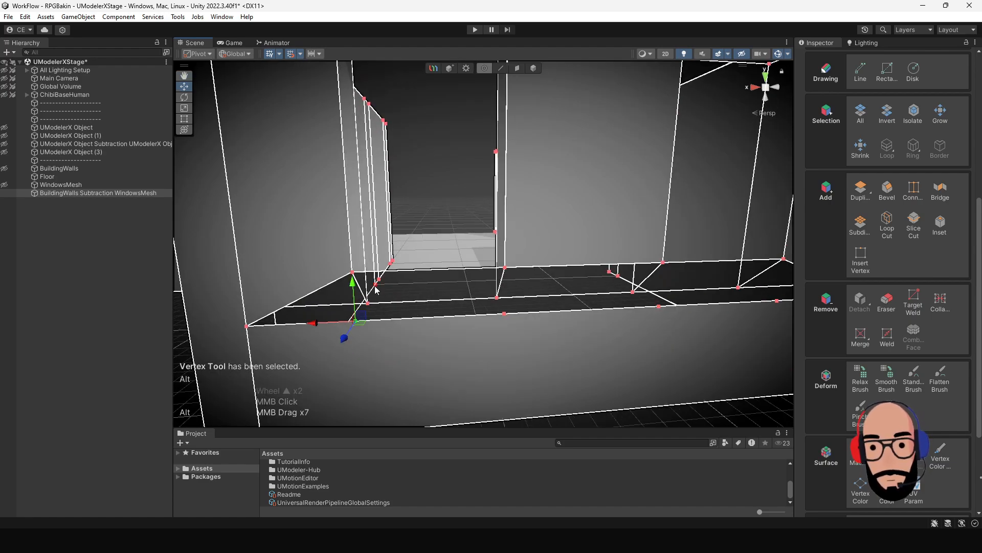
shift+click(353, 275)
click(860, 336)
click(505, 313)
shift+click(506, 268)
click(860, 337)
click(867, 345)
alt+middle_drag(604, 307, 475, 332)
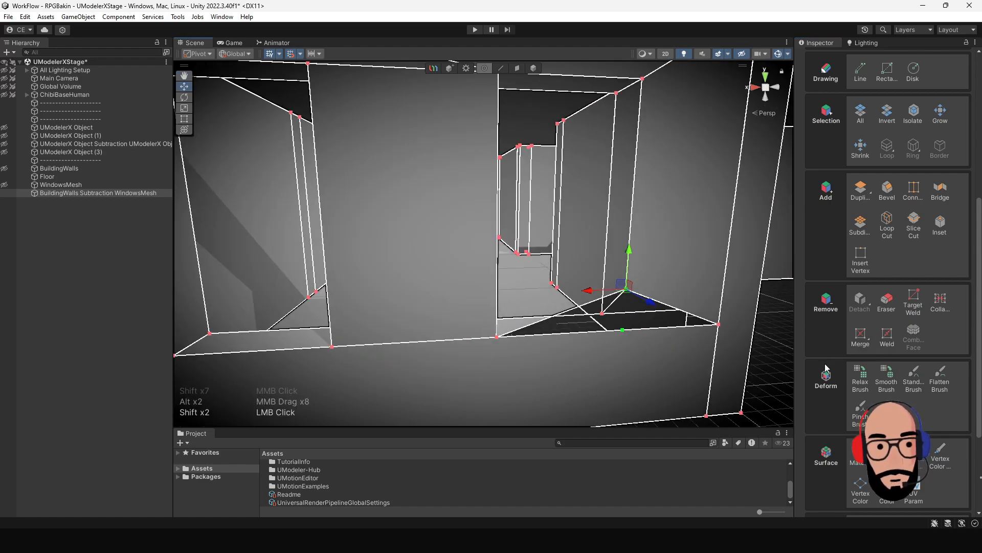
- Switch to face editing and combine the room-side faces above the two windows into a single face
alt+right_drag(475, 332, 635, 205)
alt+middle_drag(635, 205, 406, 250)
alt+drag(406, 247, 614, 234)
alt+right_drag(614, 235, 614, 379)
alt+drag(545, 268, 520, 286)
click(517, 68)
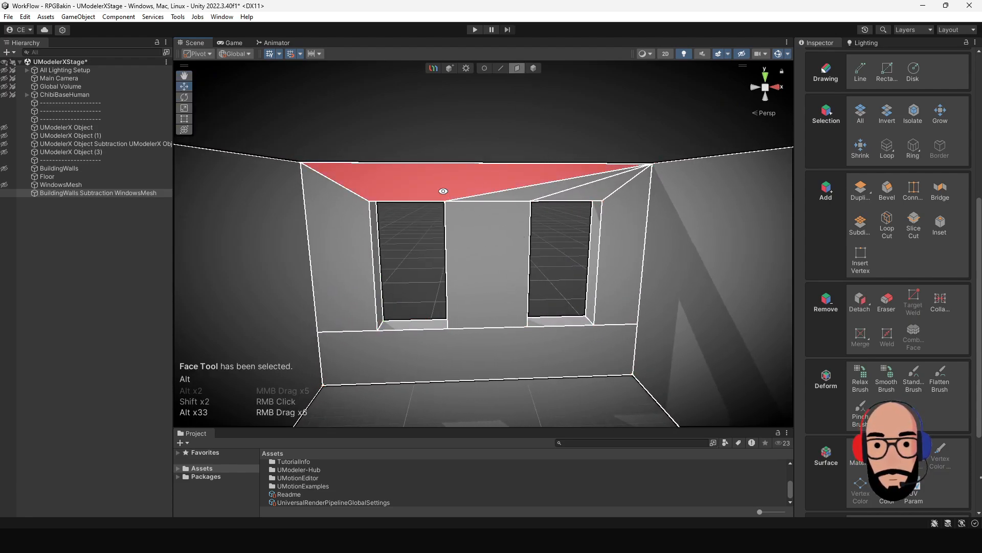
alt+drag(445, 191, 468, 182)
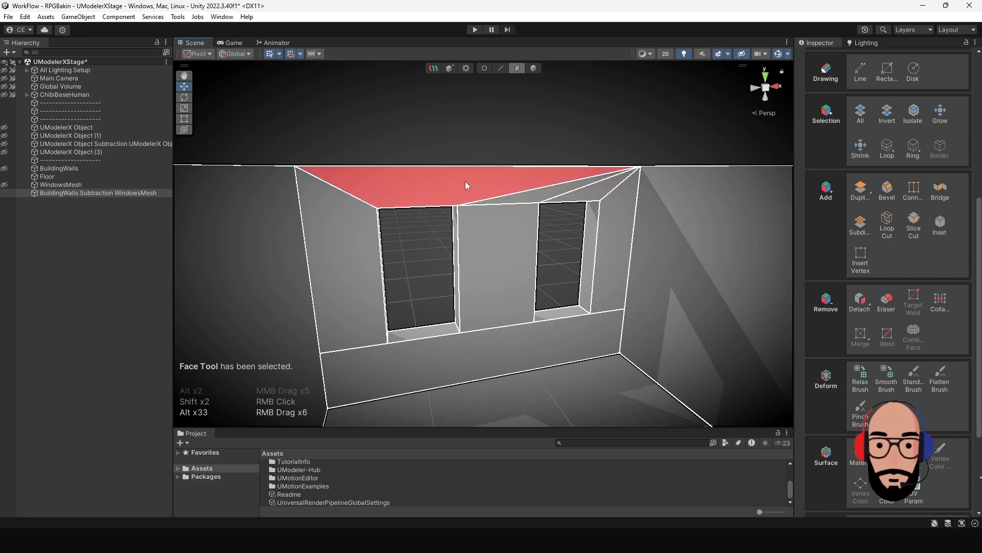
click(465, 184)
shift+click(557, 197)
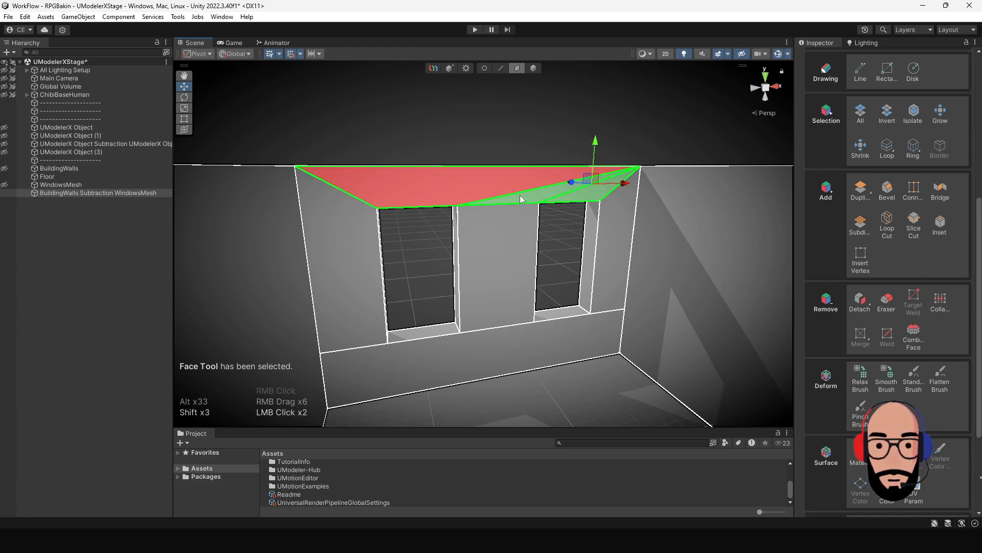
shift+click(468, 188)
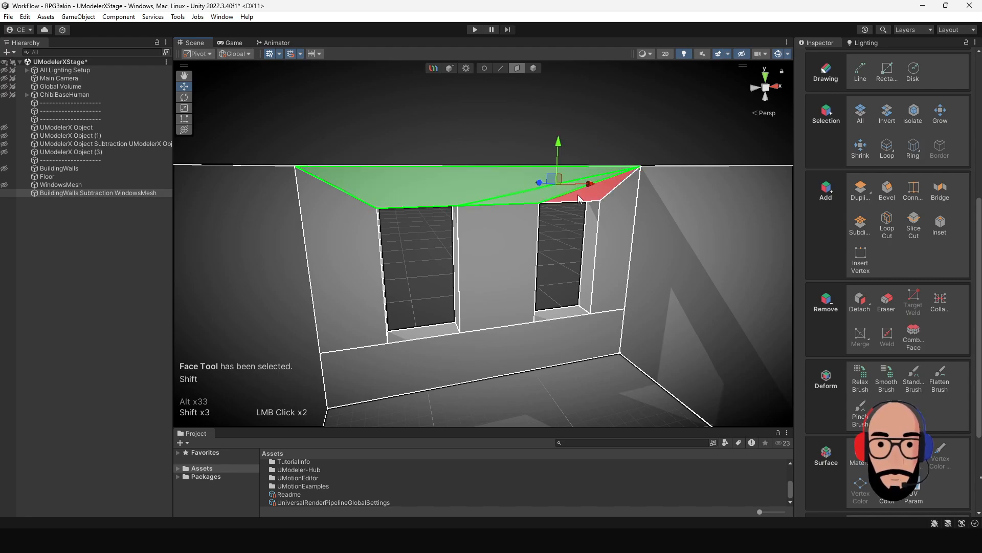
scroll(829, 260, down, 2)
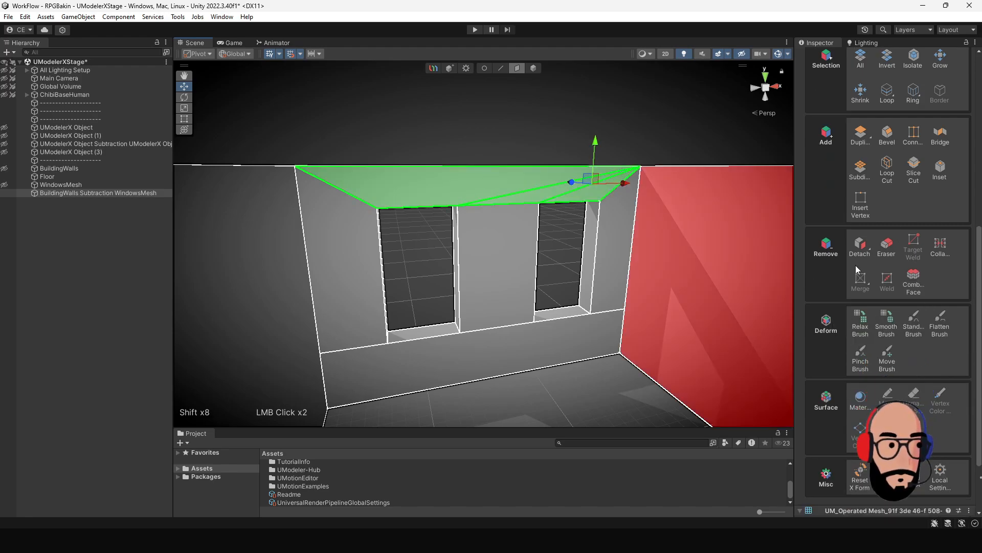
click(913, 282)
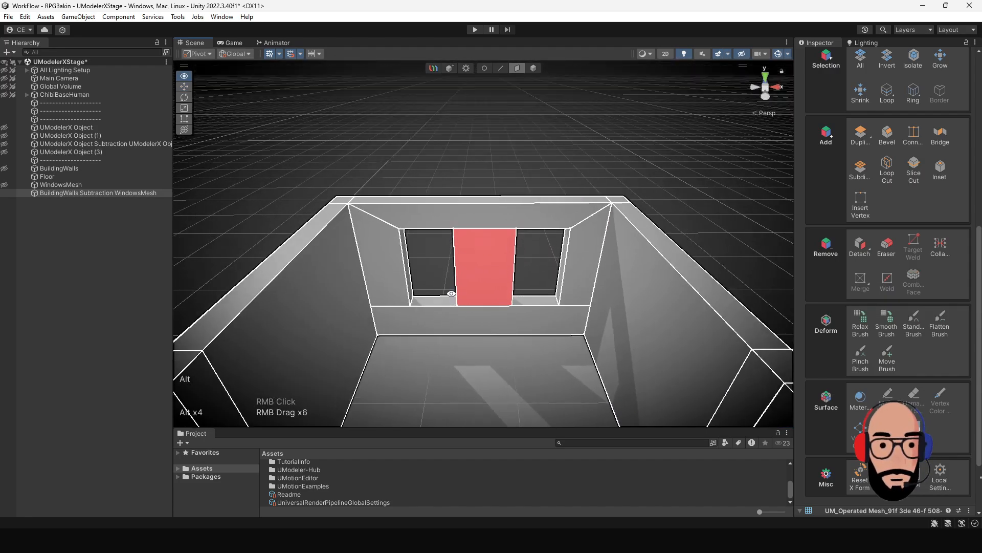
- Inspect the combined room-side face above the windows and check its corner vertices in vertex editing
alt+right_drag(453, 294, 480, 233)
scroll(464, 221, up, 1)
scroll(463, 220, up, 1)
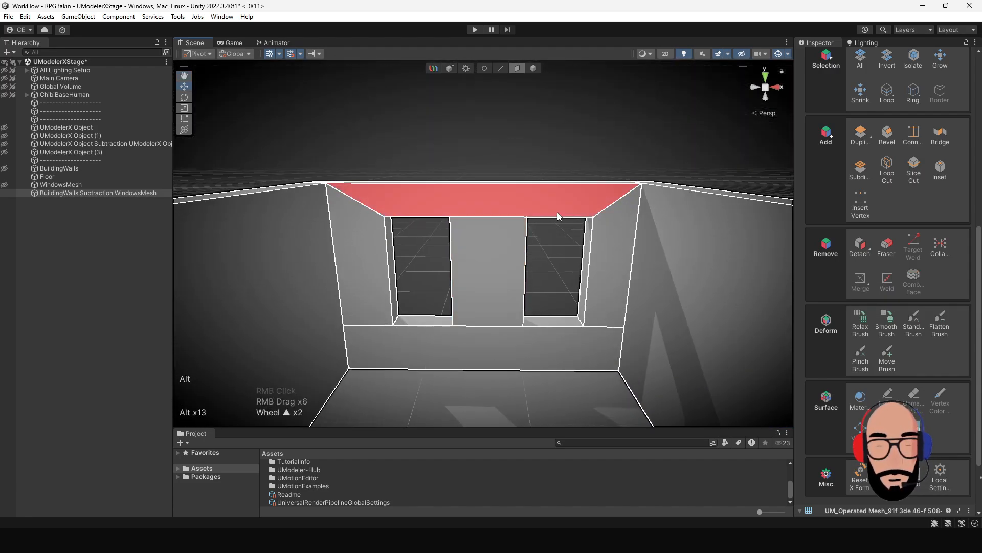
alt+drag(557, 212, 537, 215)
scroll(537, 215, up, 1)
click(482, 68)
alt+drag(422, 183, 498, 160)
scroll(476, 198, up, 2)
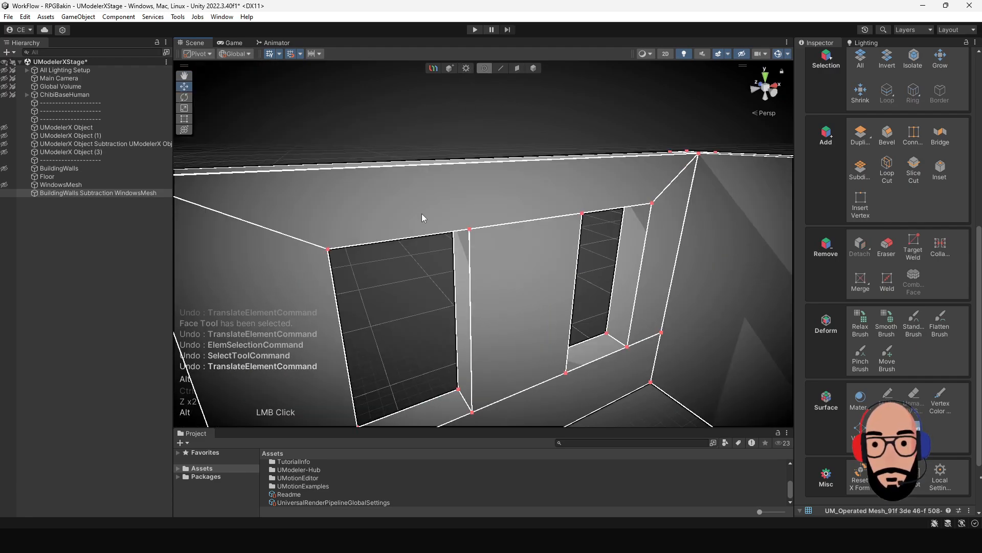
- Switch to face editing and combine the two outer faces above the windows into a single face
alt+drag(422, 213, 701, 162)
alt+middle_drag(701, 162, 479, 204)
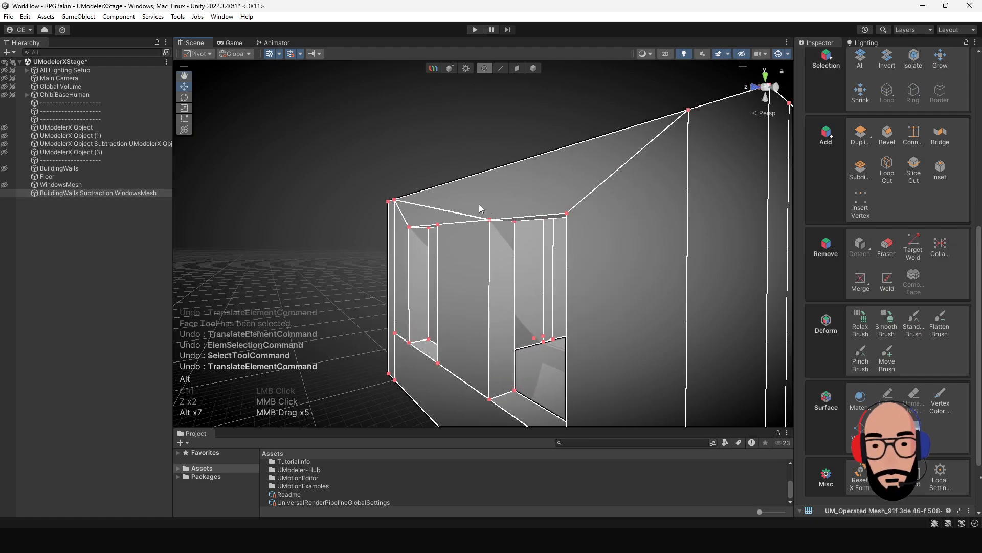
key(3)
click(377, 210)
shift+click(438, 190)
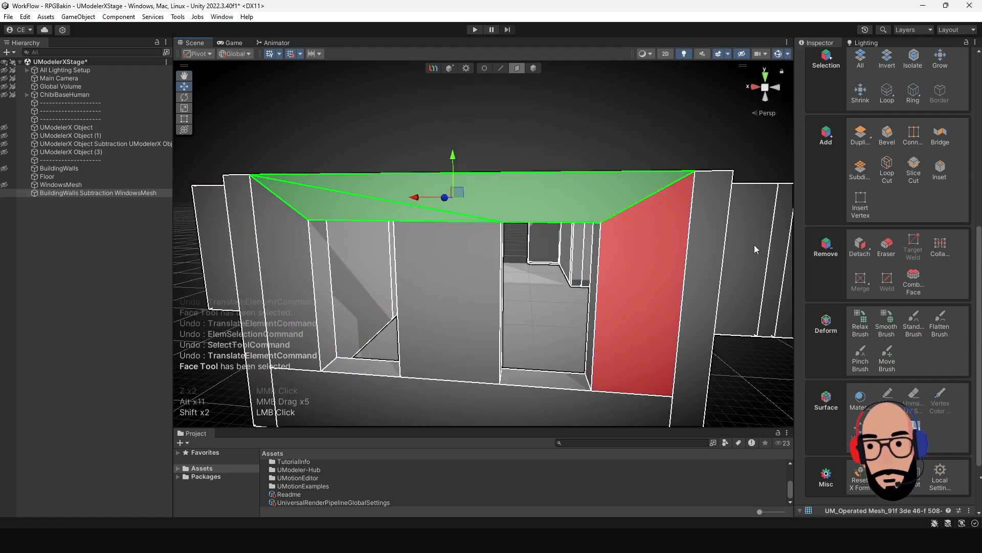
click(914, 282)
alt+right_drag(492, 199, 453, 215)
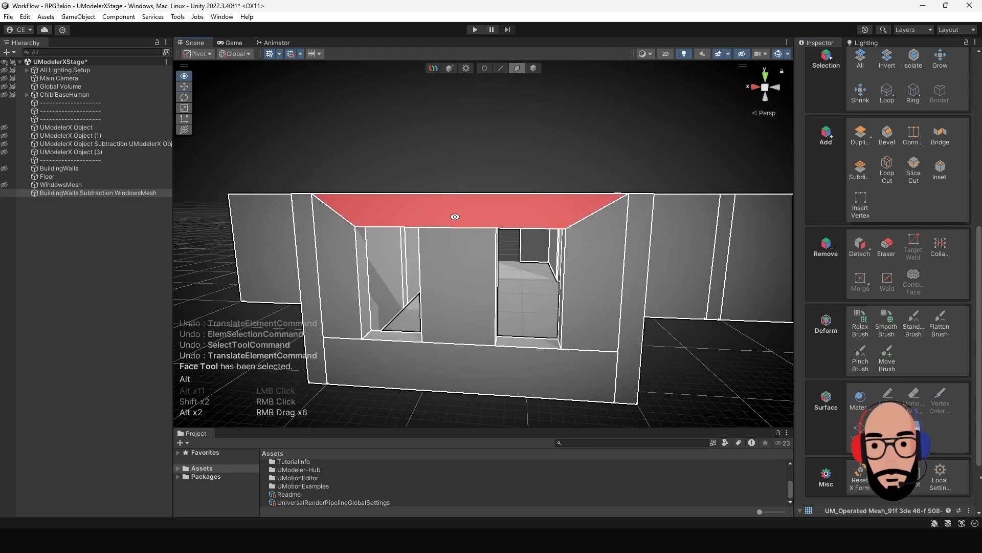
- Delete the combined room-side face above the two windows and examine the wall's inner structure through the gap
alt+drag(454, 215, 566, 261)
alt+drag(486, 205, 467, 226)
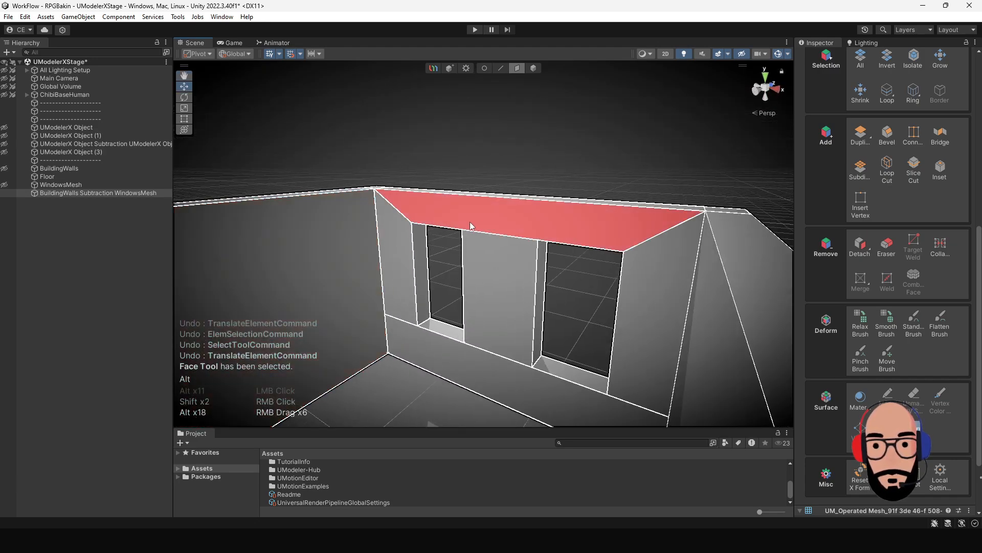
click(467, 227)
key(Delete)
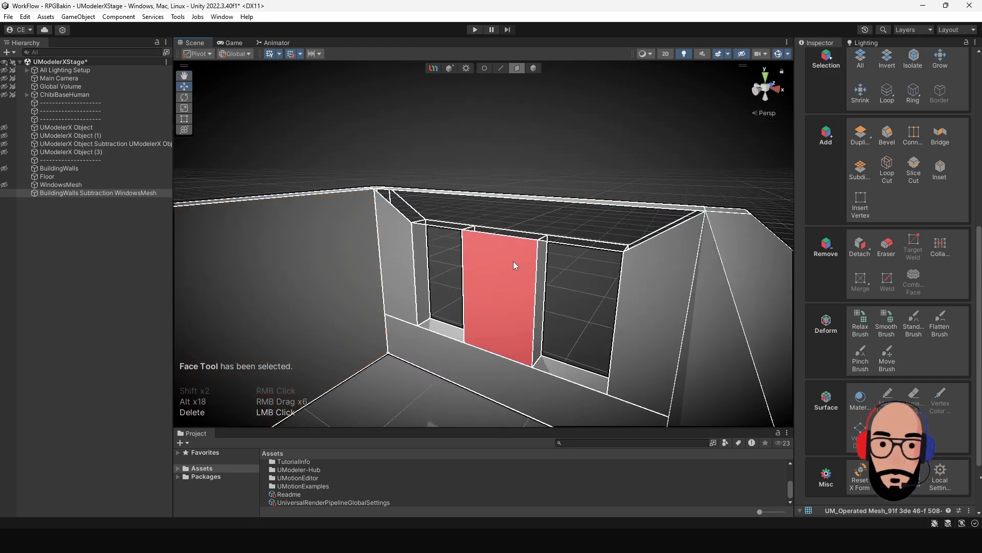
alt+drag(440, 256, 766, 259)
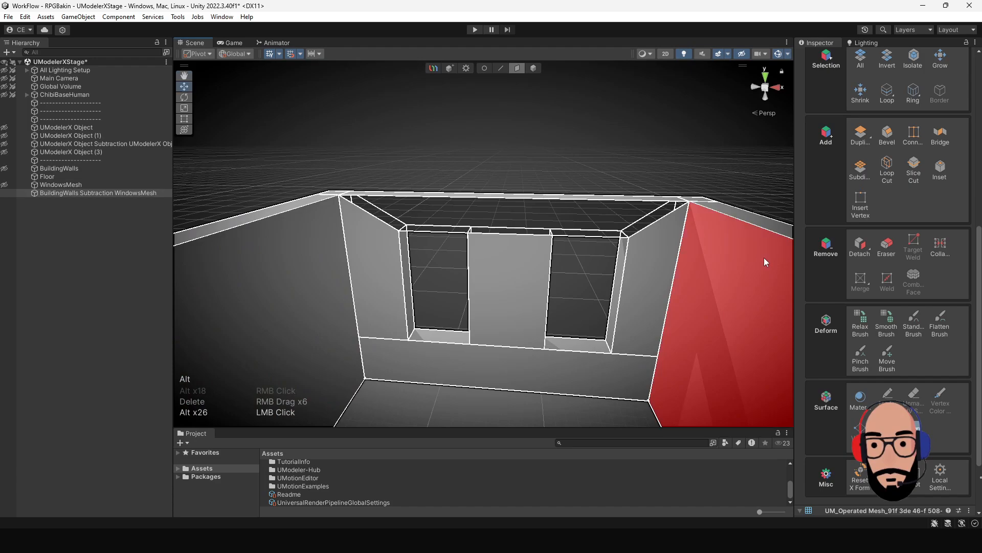
scroll(575, 275, up, 2)
alt+middle_drag(520, 232, 618, 307)
alt+middle_drag(506, 267, 499, 265)
mouse_move(500, 266)
alt+mouse_down()
mouse_move(621, 307)
mouse_move(587, 296)
mouse_move(432, 294)
alt+mouse_up()
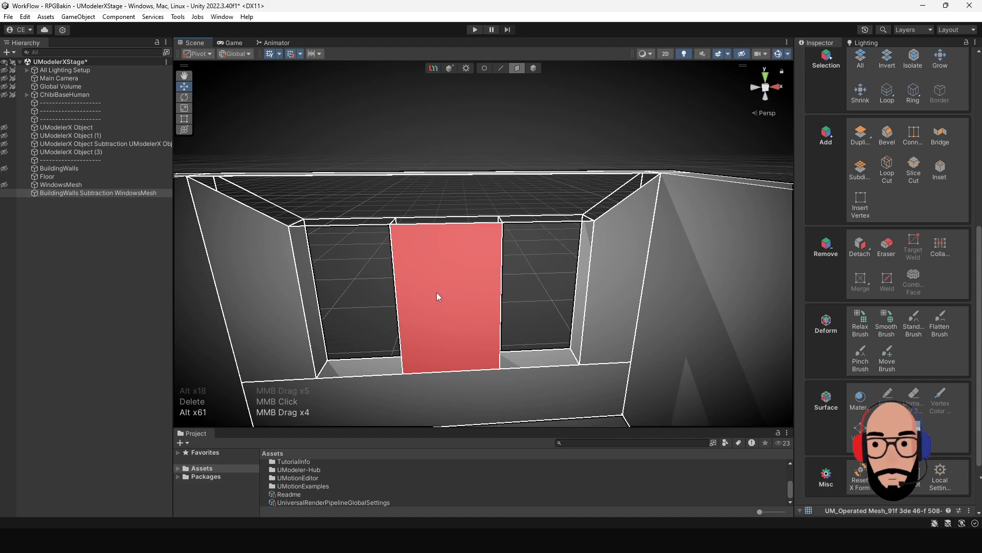
- Undo the deletion of the room-side face above the windows and review the restored window wall from inside the room
key(ctrl+z)
mouse_move(527, 274)
right_down()
mouse_move(508, 309)
mouse_move(496, 309)
mouse_move(506, 287)
mouse_move(529, 288)
right_up()
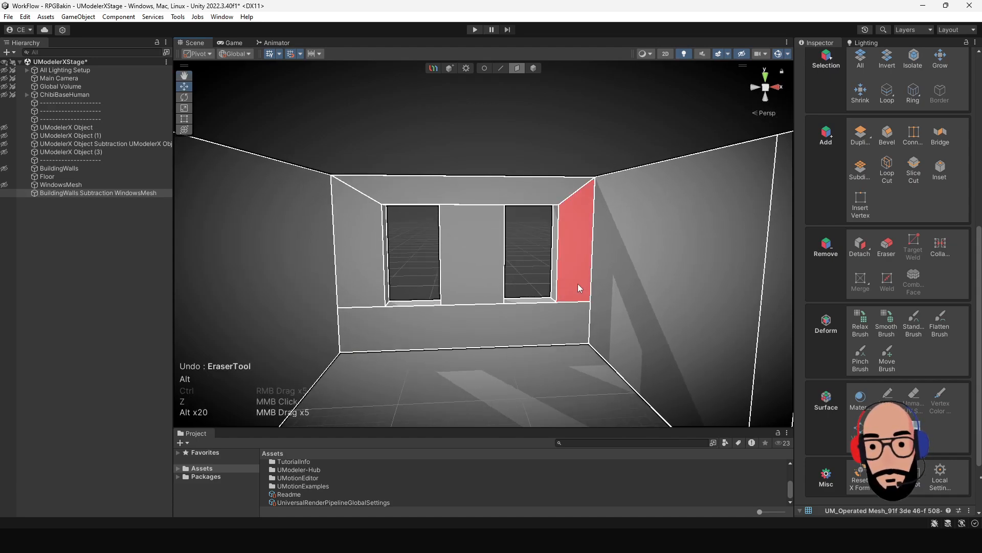
mouse_move(578, 284)
alt+mouse_down()
mouse_move(455, 267)
mouse_move(495, 258)
mouse_move(548, 315)
mouse_move(544, 299)
alt+mouse_up()
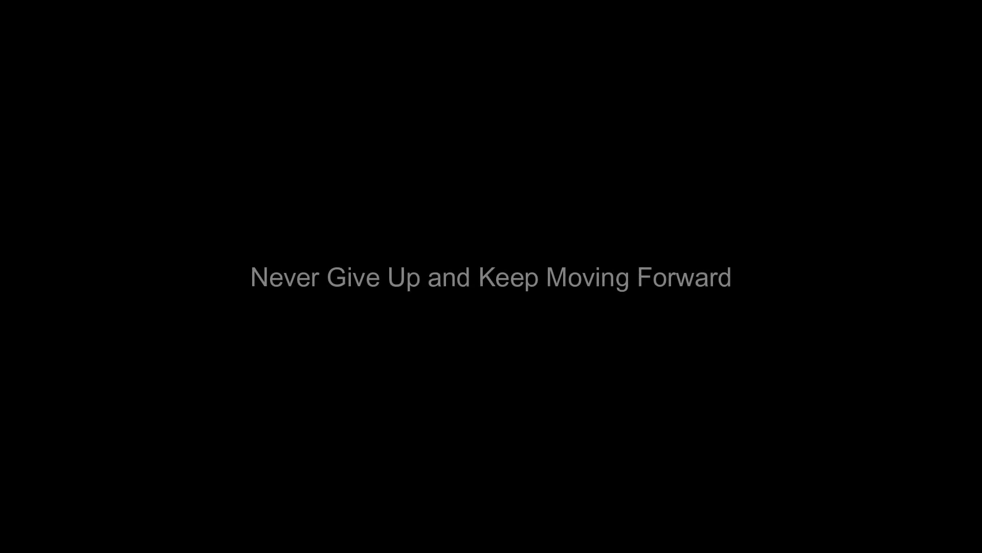